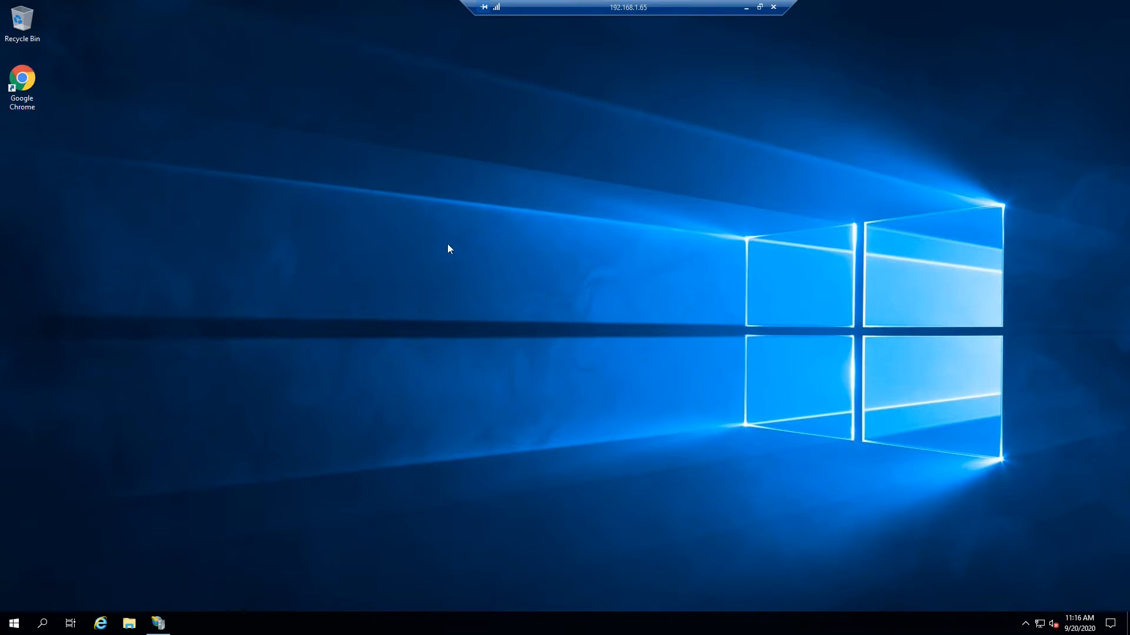
- Open the pkiaas.io website in Chrome and log in with Google
{"action": "key", "text": "super+r"}
{"action": "key", "text": "Return"}
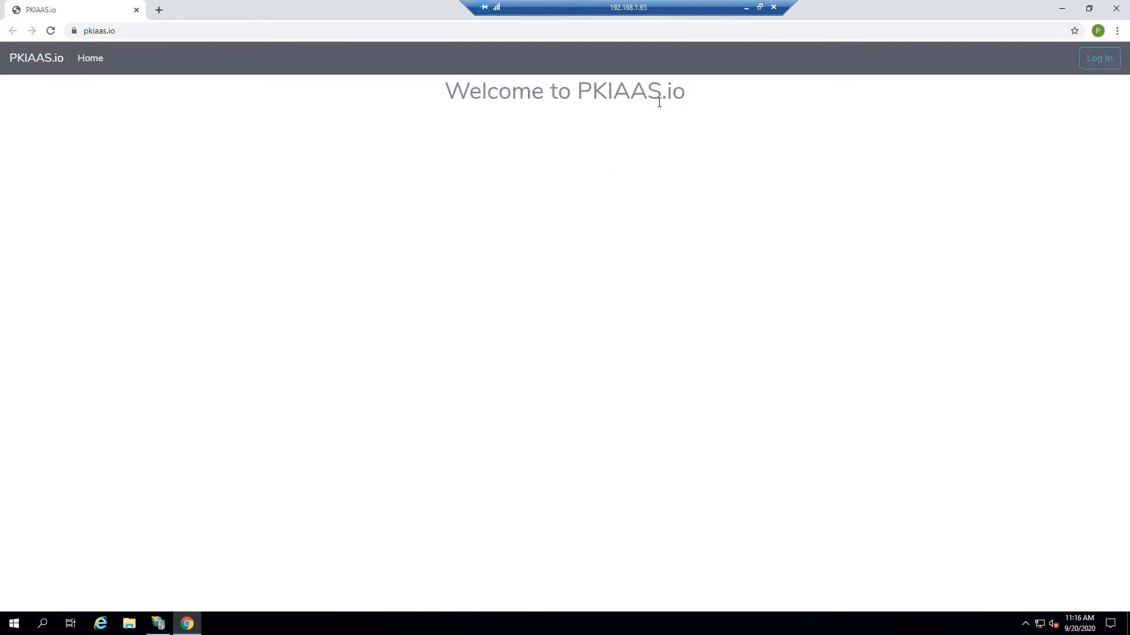
{"action": "left_click_drag", "start_coordinate": [631, 98], "coordinate": [575, 97]}
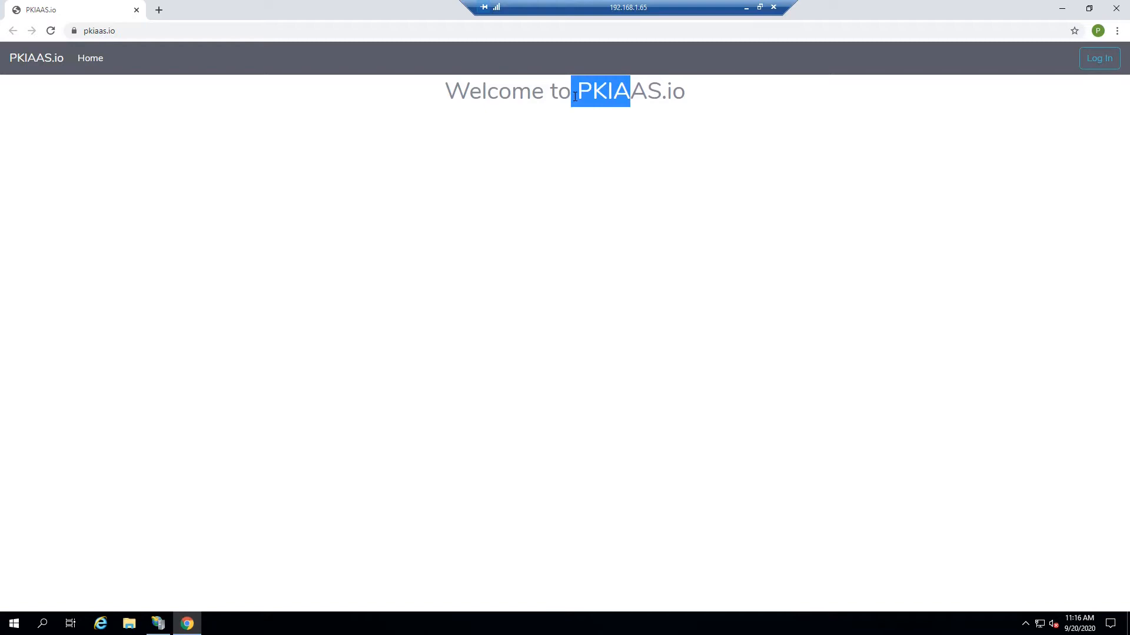
{"action": "left_click", "coordinate": [654, 100]}
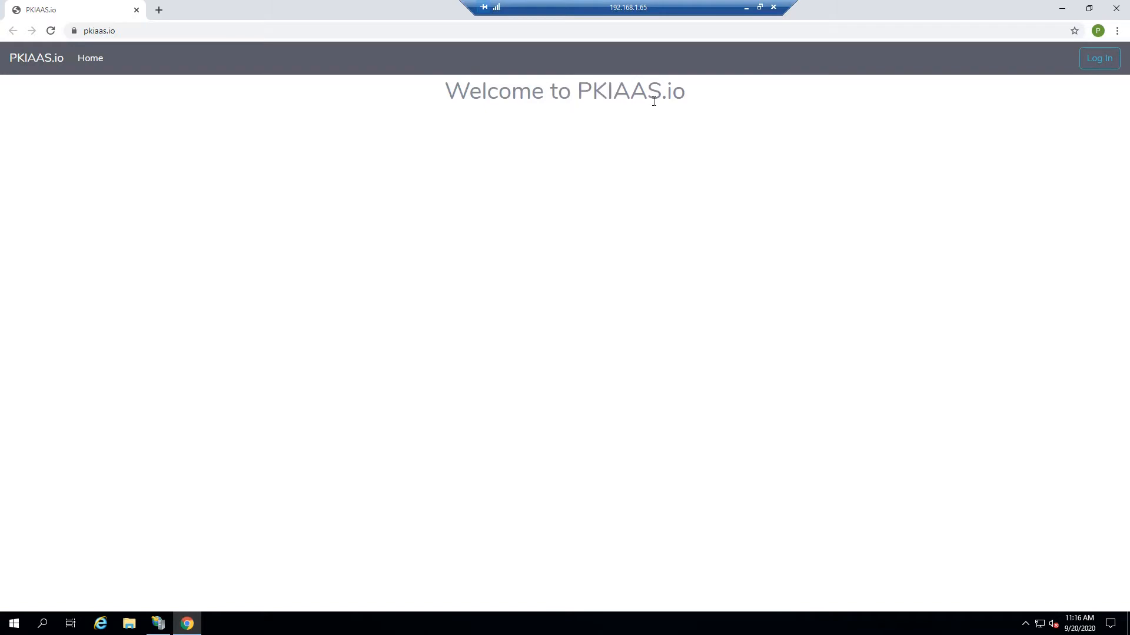
{"action": "left_click", "coordinate": [1105, 66]}
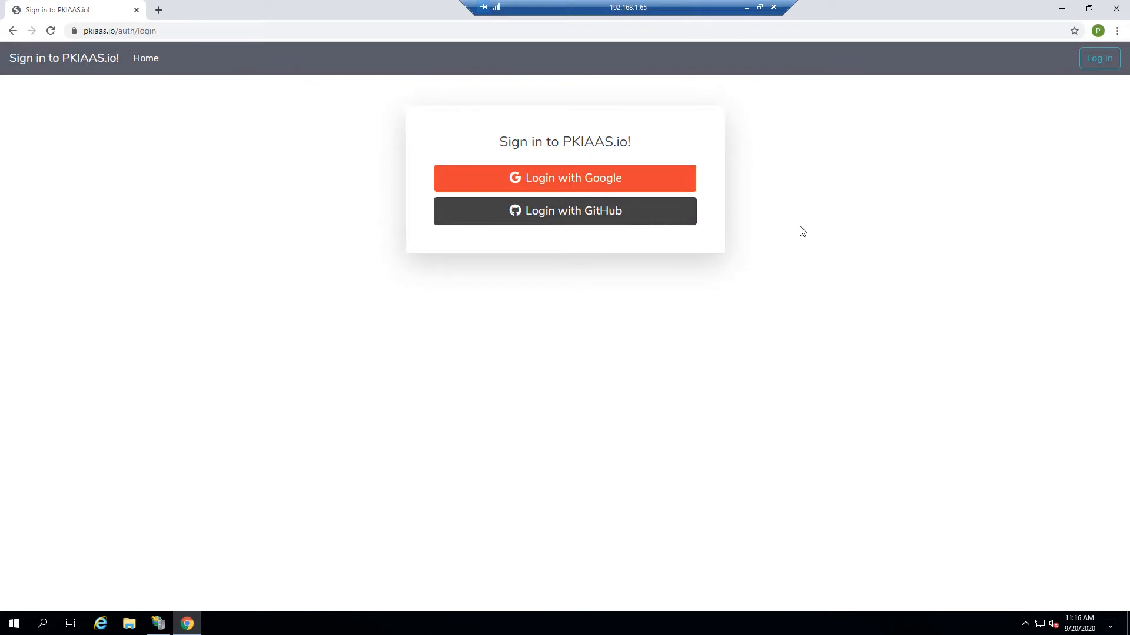
{"action": "left_click", "coordinate": [562, 183]}
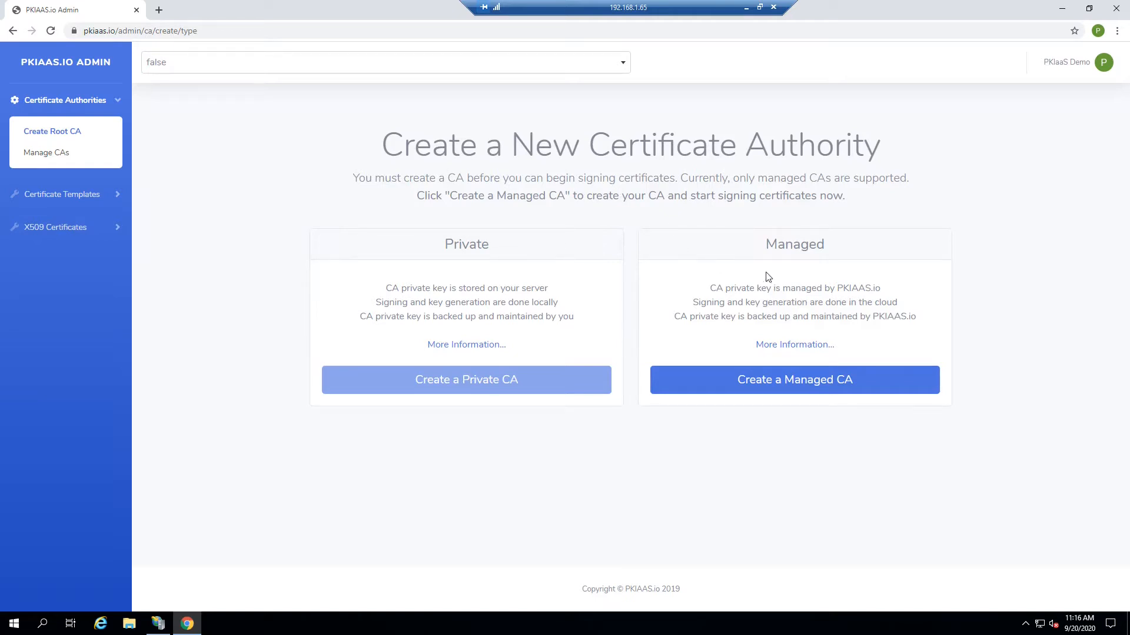
- Try to open the certificate templates section of the PKIAAS.io admin site
{"action": "left_click", "coordinate": [88, 194]}
{"action": "left_click", "coordinate": [76, 199]}
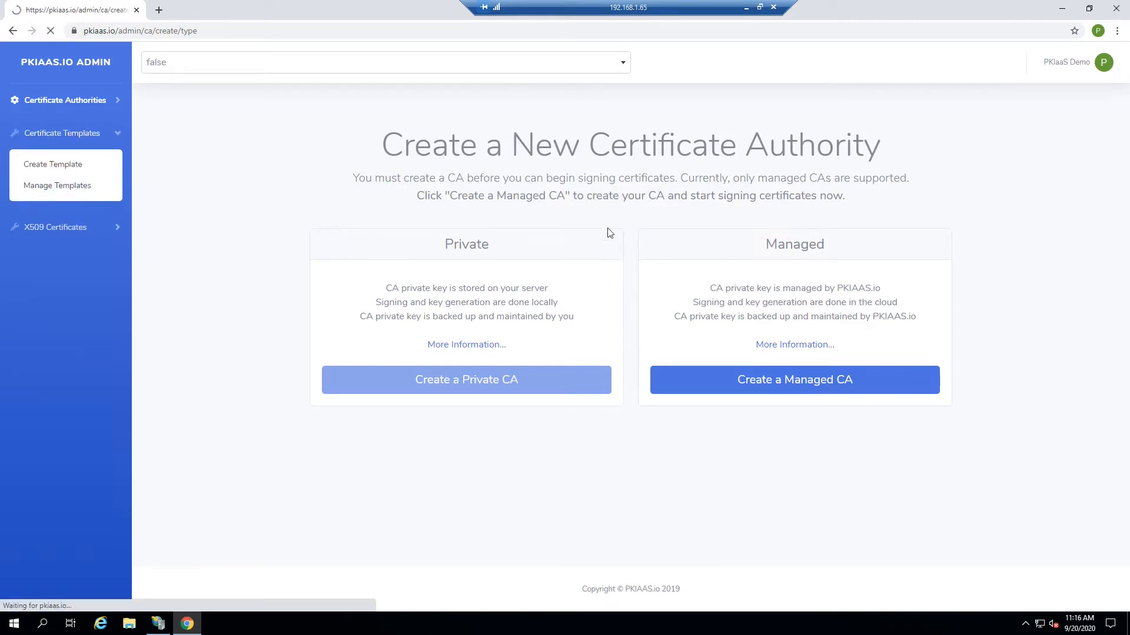
{"action": "left_click_drag", "start_coordinate": [501, 145], "coordinate": [610, 148]}
{"action": "left_click", "coordinate": [709, 189]}
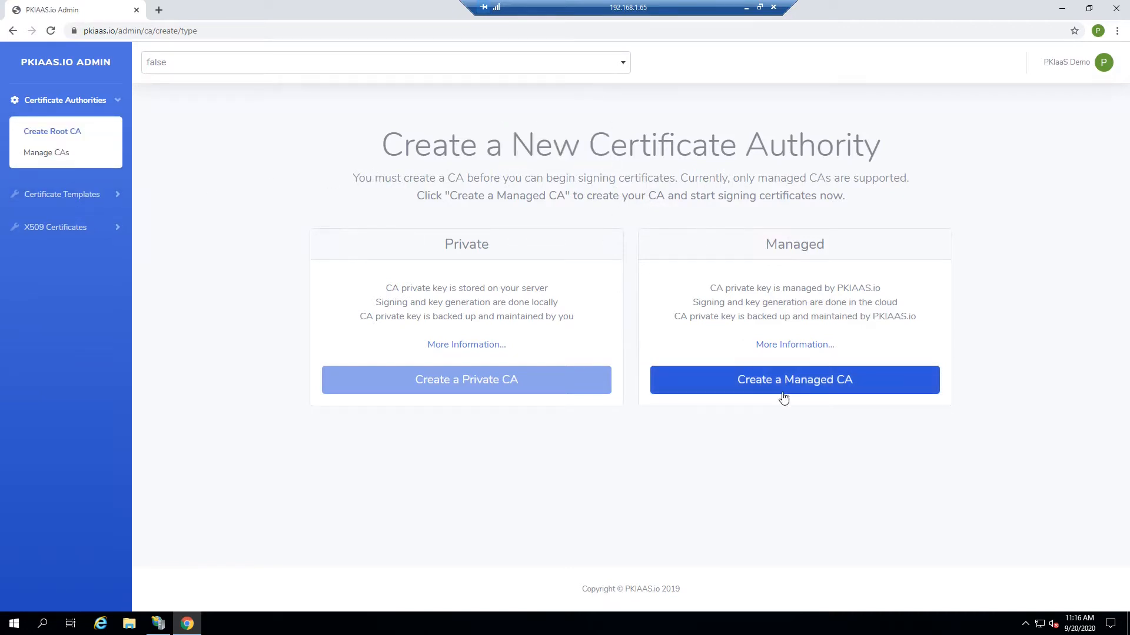
- Create a managed root certificate authority named Youtube Demo CA, keeping the default key, validity and usage settings
{"action": "left_click", "coordinate": [758, 391]}
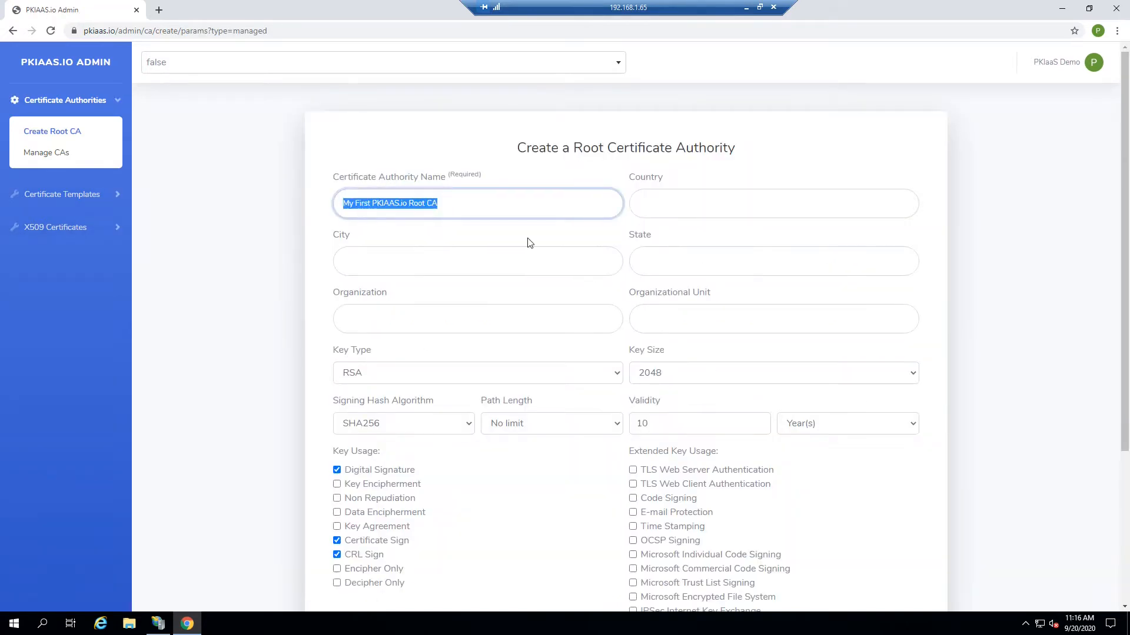
{"action": "type", "text": "Youtu"}
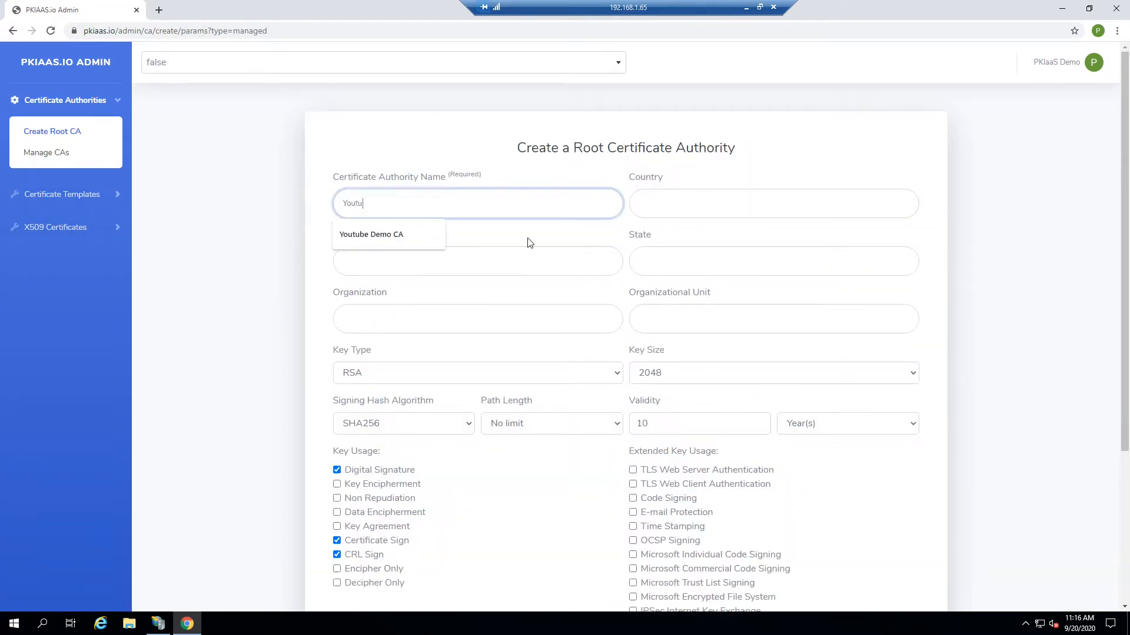
{"action": "type", "text": "be"}
{"action": "key", "text": "Down"}
{"action": "key", "text": "Return"}
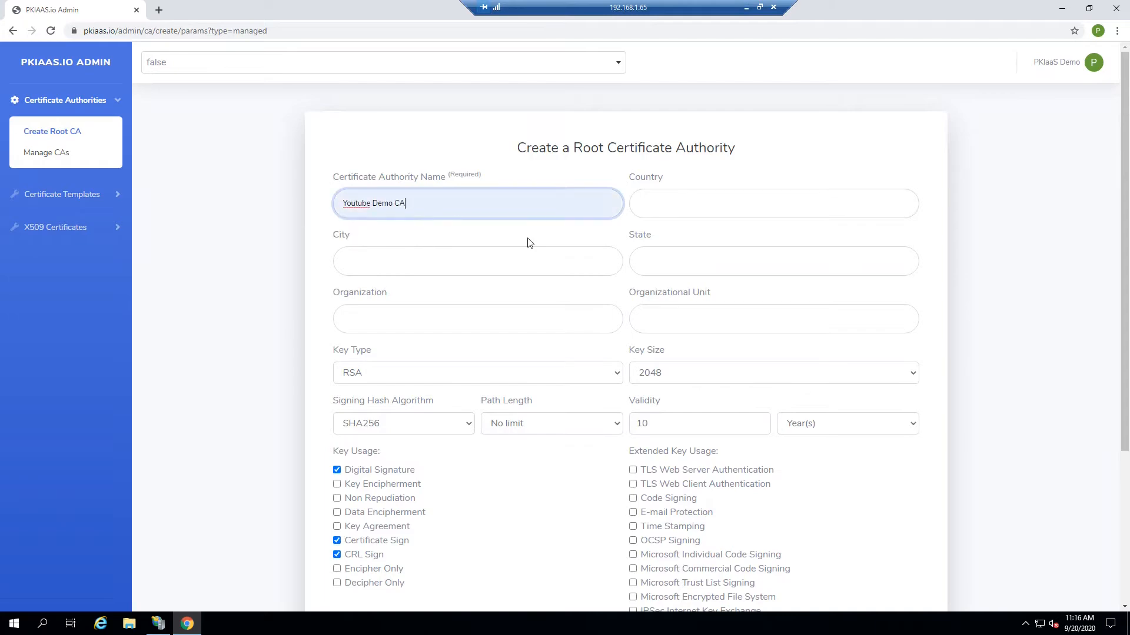
{"action": "scroll", "coordinate": [592, 440], "scroll_direction": "down", "scroll_amount": 3}
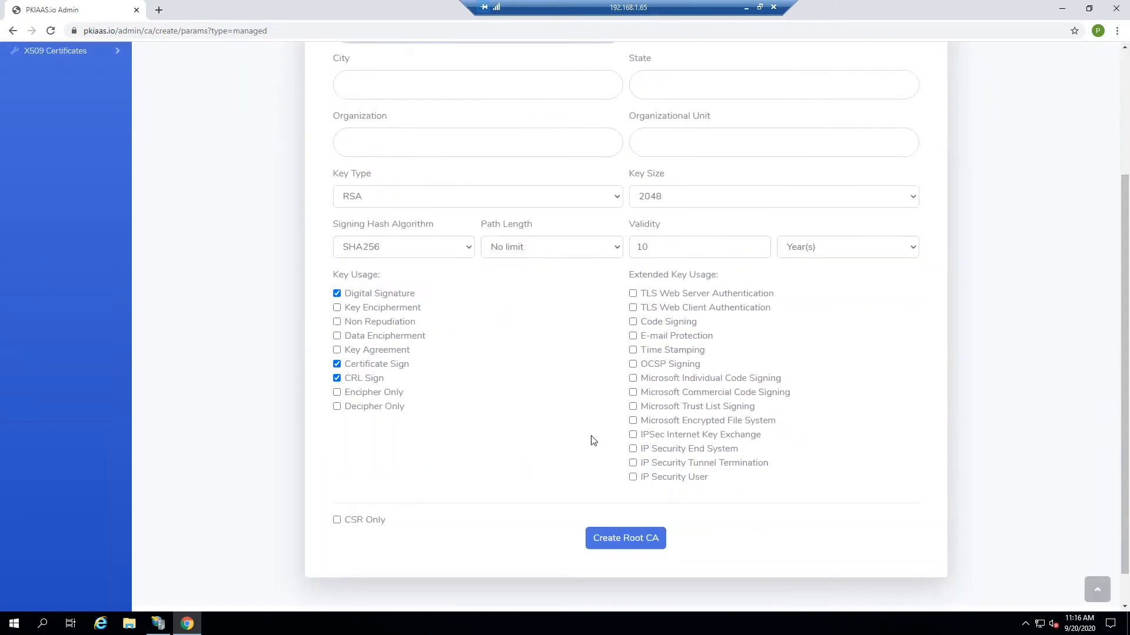
{"action": "left_click", "coordinate": [615, 541]}
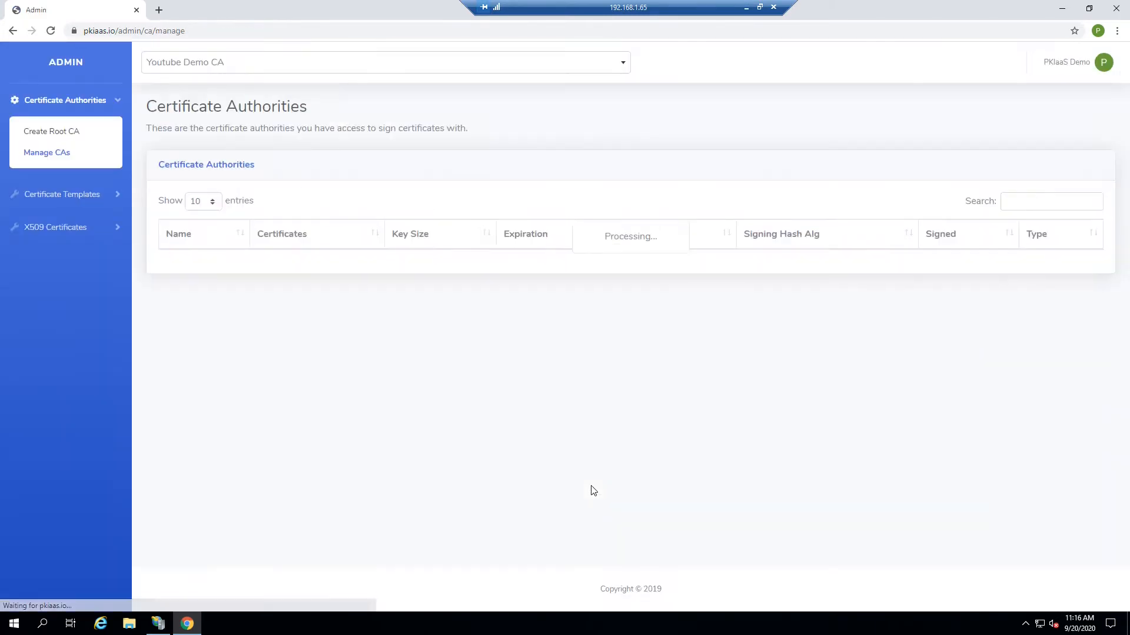
- Restore the browser window from full screen, widen it to fit the certificate authorities table and reposition it on the desktop
{"action": "double_click", "coordinate": [383, 7]}
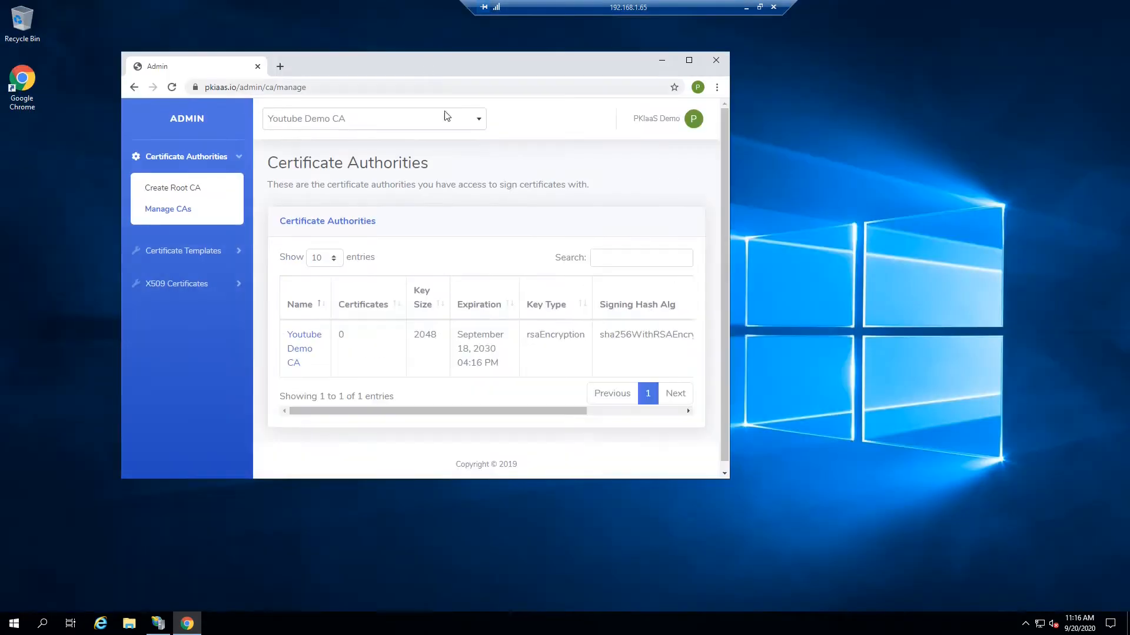
{"action": "left_click_drag", "start_coordinate": [729, 144], "coordinate": [1039, 147]}
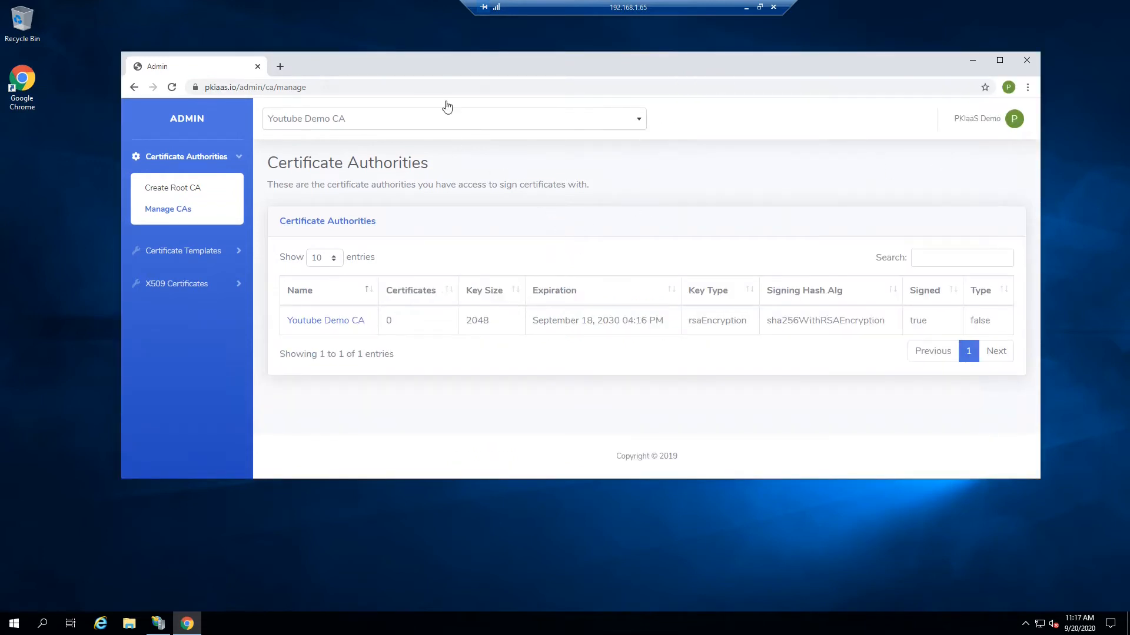
{"action": "left_click_drag", "start_coordinate": [455, 71], "coordinate": [419, 52]}
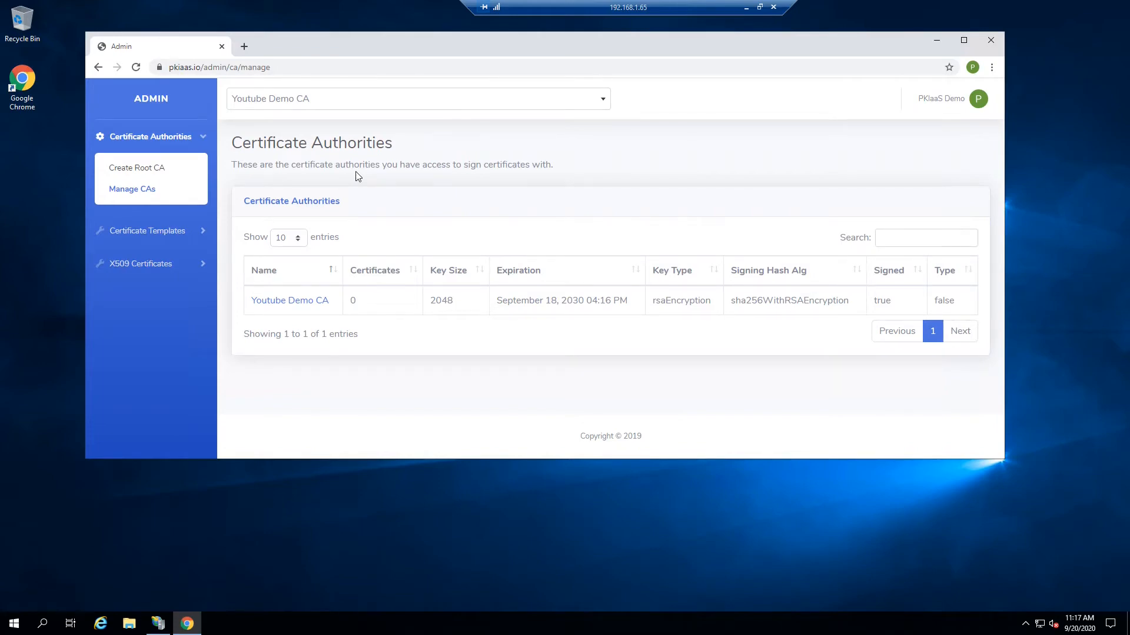
- Switch to IIS Manager and open the Server Certificates feature of the local server
{"action": "left_click", "coordinate": [158, 624]}
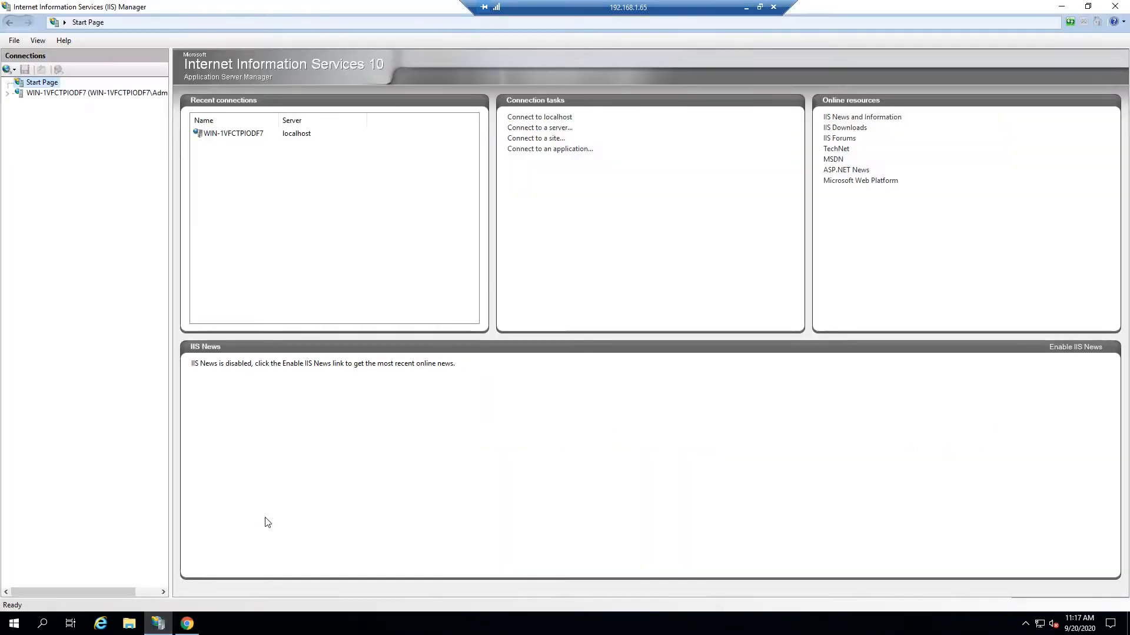
{"action": "left_click", "coordinate": [28, 96]}
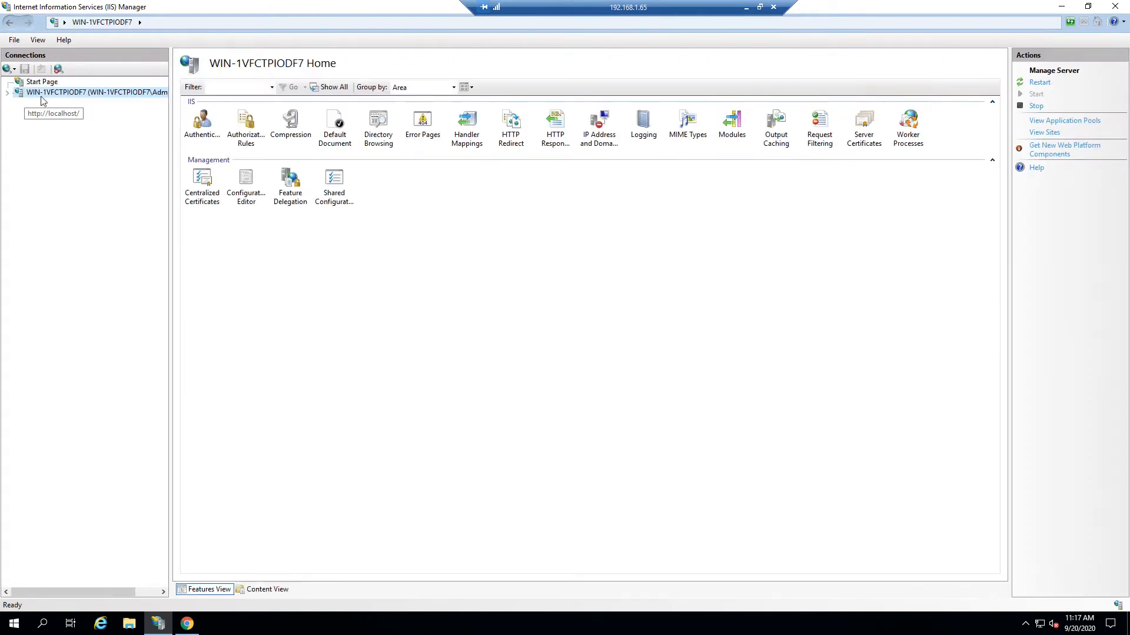
{"action": "double_click", "coordinate": [864, 125]}
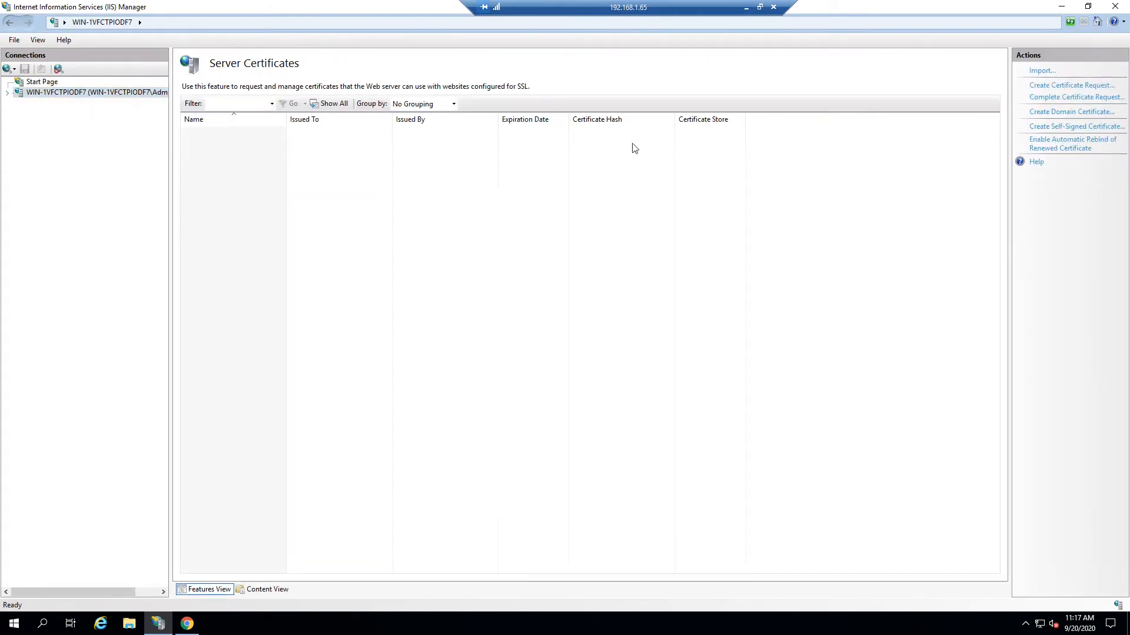
- Start a certificate request with common name jhgdgfd, organization and organizational unit hgfdhgfd, city hgfdhgd and state hgfdhgf
{"action": "right_click", "coordinate": [307, 153]}
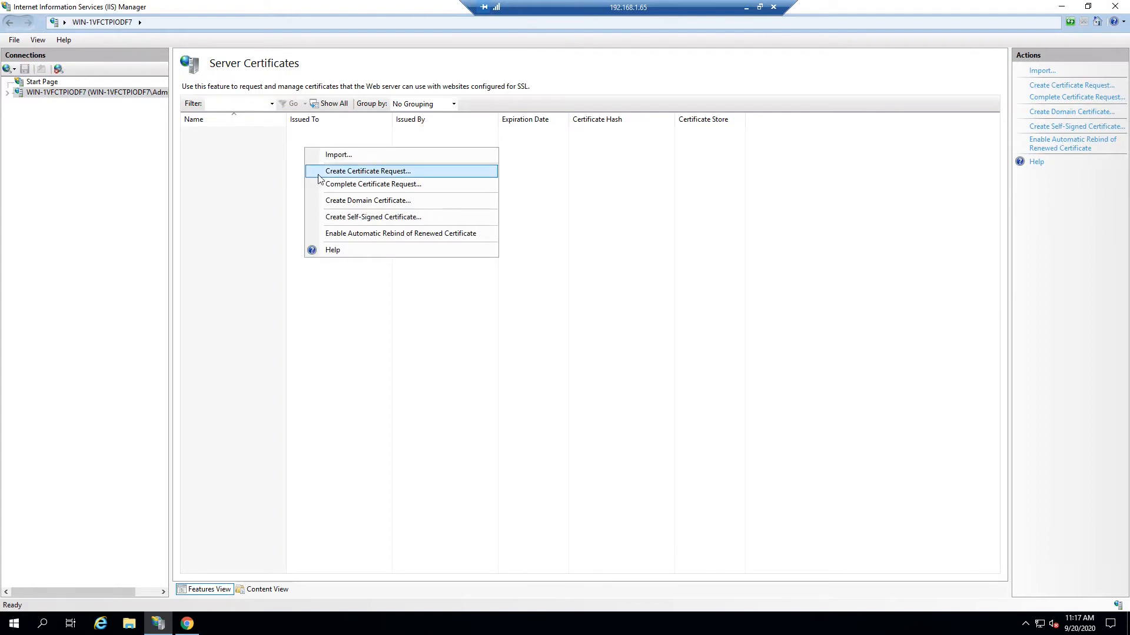
{"action": "left_click", "coordinate": [321, 173]}
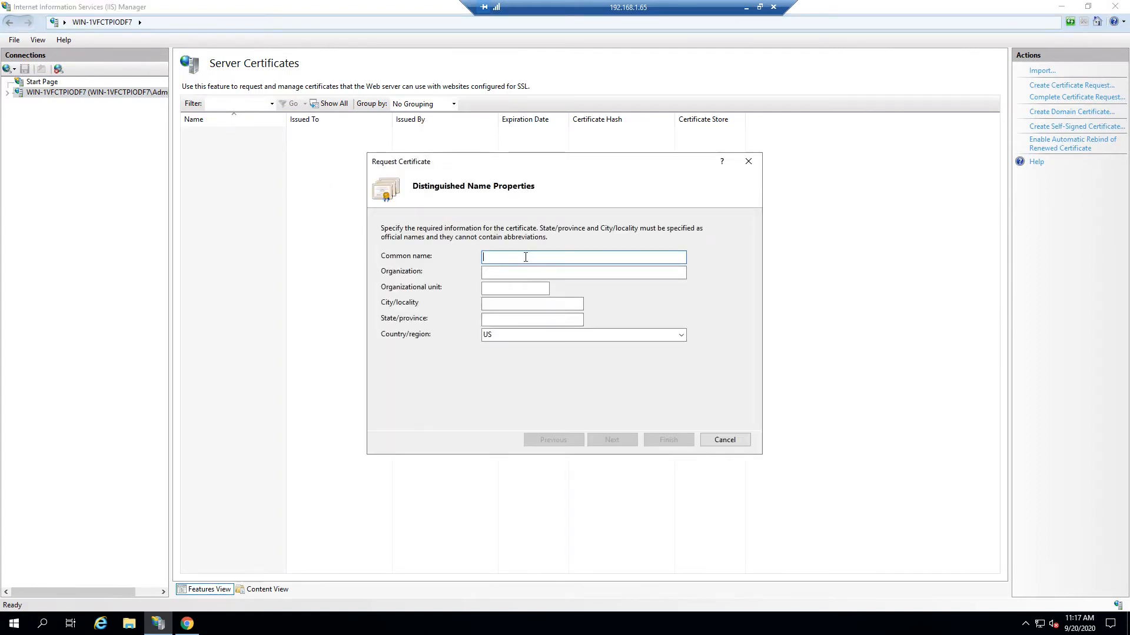
{"action": "type", "text": "jhgdgfd"}
{"action": "key", "text": "Tab"}
{"action": "type", "text": "hgfdhgfd"}
{"action": "key", "text": "Tab"}
{"action": "type", "text": "hgfdhgfd"}
{"action": "key", "text": "Tab"}
{"action": "type", "text": "hg"}
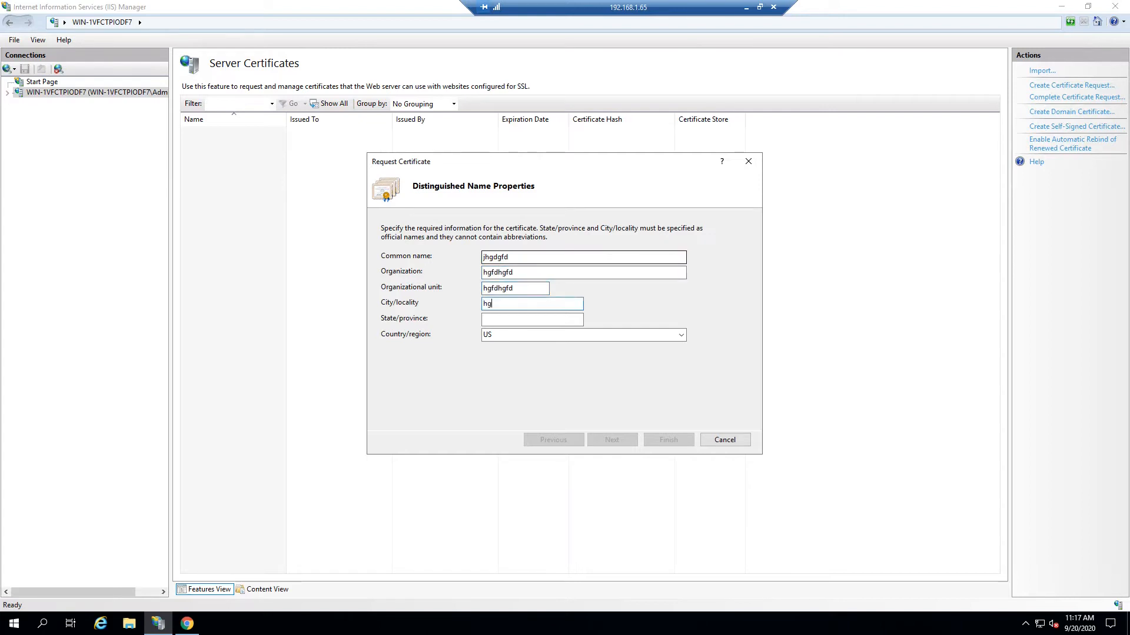
{"action": "type", "text": "fdhgd"}
{"action": "key", "text": "Tab"}
{"action": "type", "text": "hgfdhgf"}
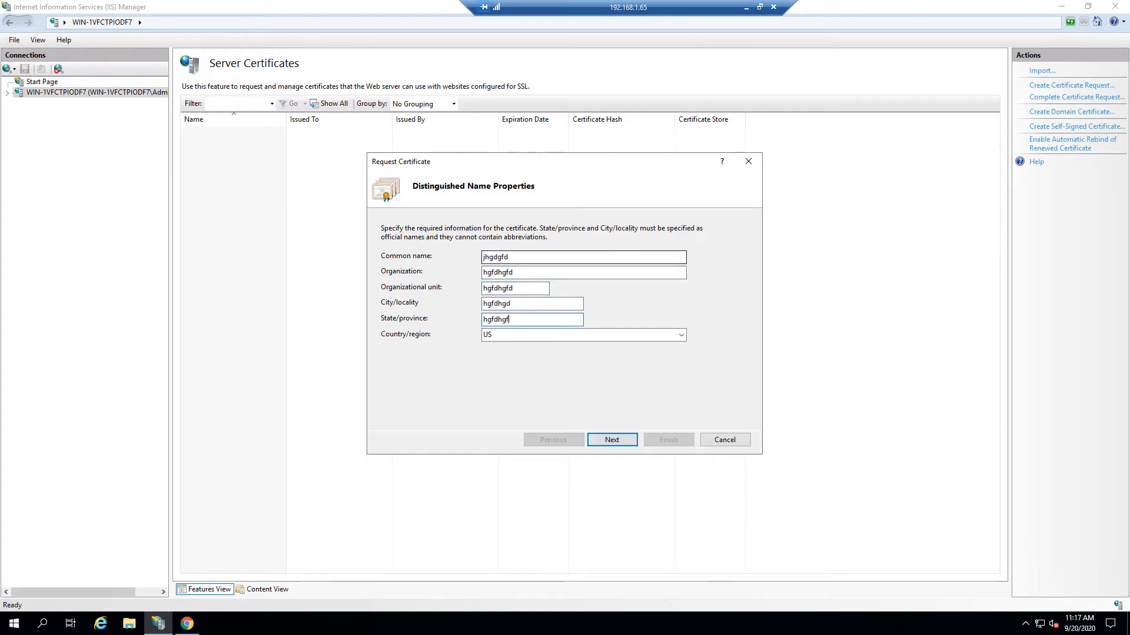
{"action": "left_click", "coordinate": [594, 441]}
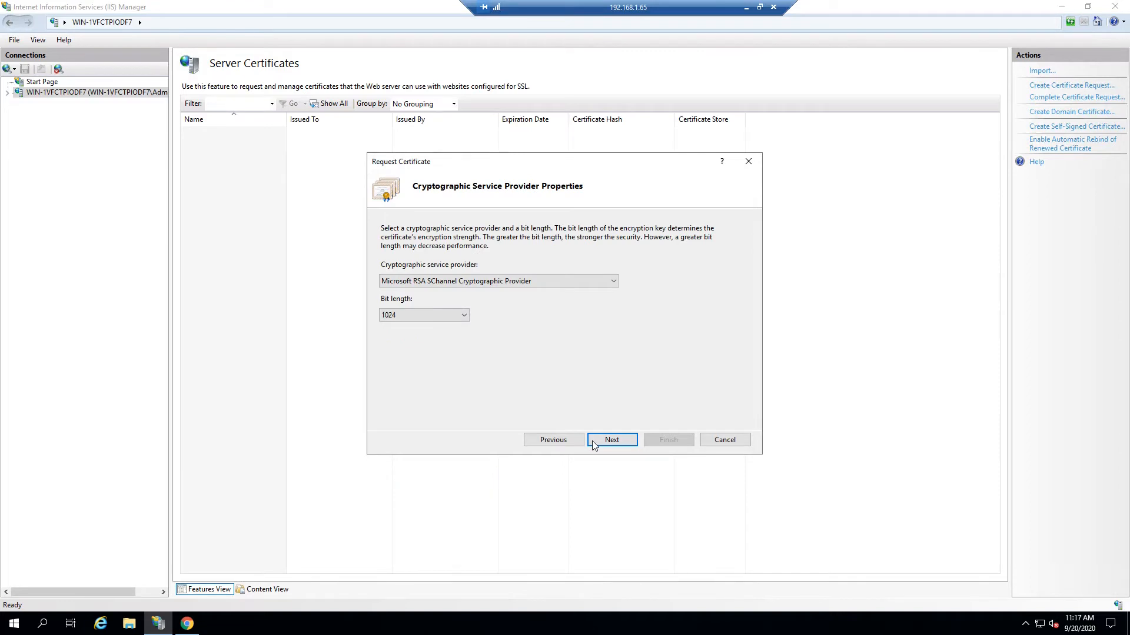
- Set the certificate request's bit length to 2048 and continue to the file name page
{"action": "left_click", "coordinate": [424, 315]}
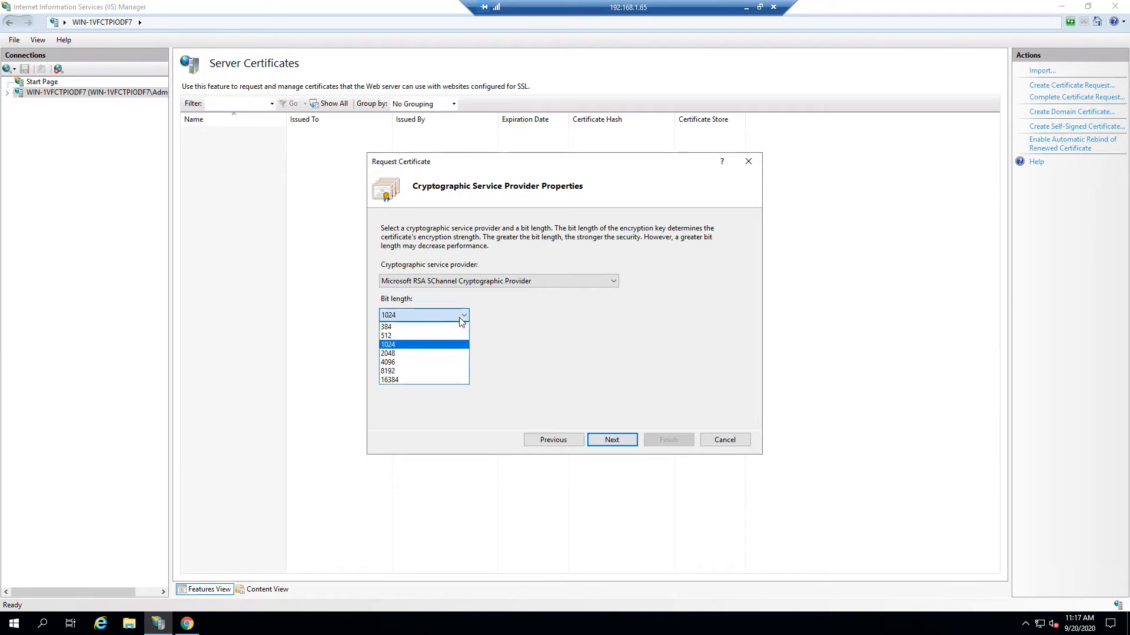
{"action": "left_click", "coordinate": [426, 353]}
{"action": "left_click_drag", "start_coordinate": [587, 171], "coordinate": [587, 145]}
{"action": "left_click", "coordinate": [605, 419]}
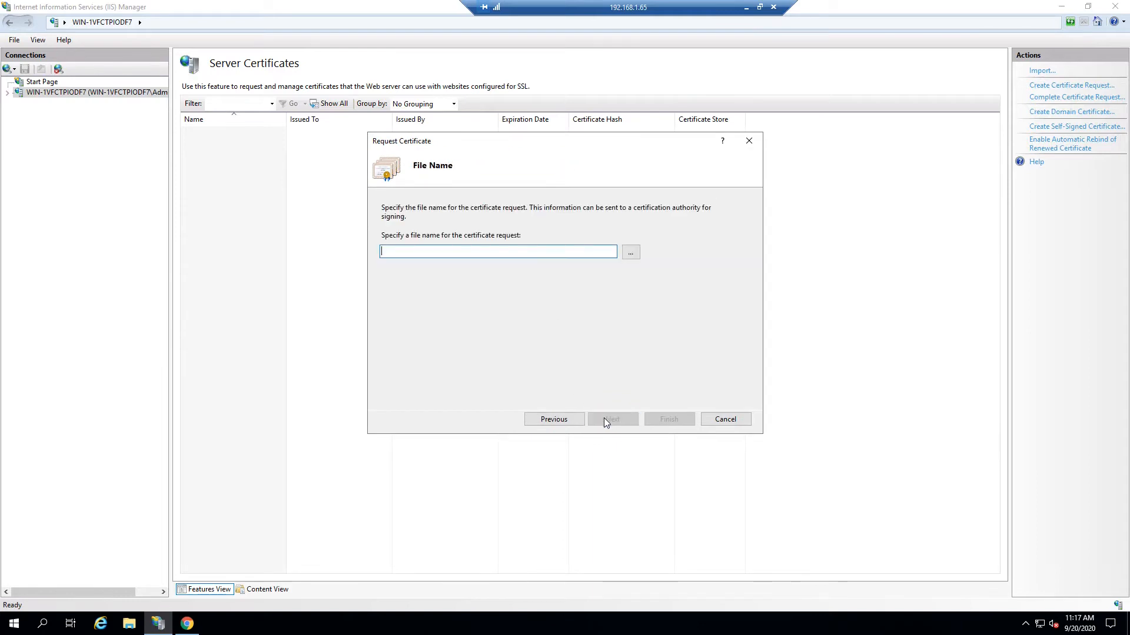
- Save the certificate request to the Desktop as youtube_demo and finish the request
{"action": "left_click", "coordinate": [631, 253]}
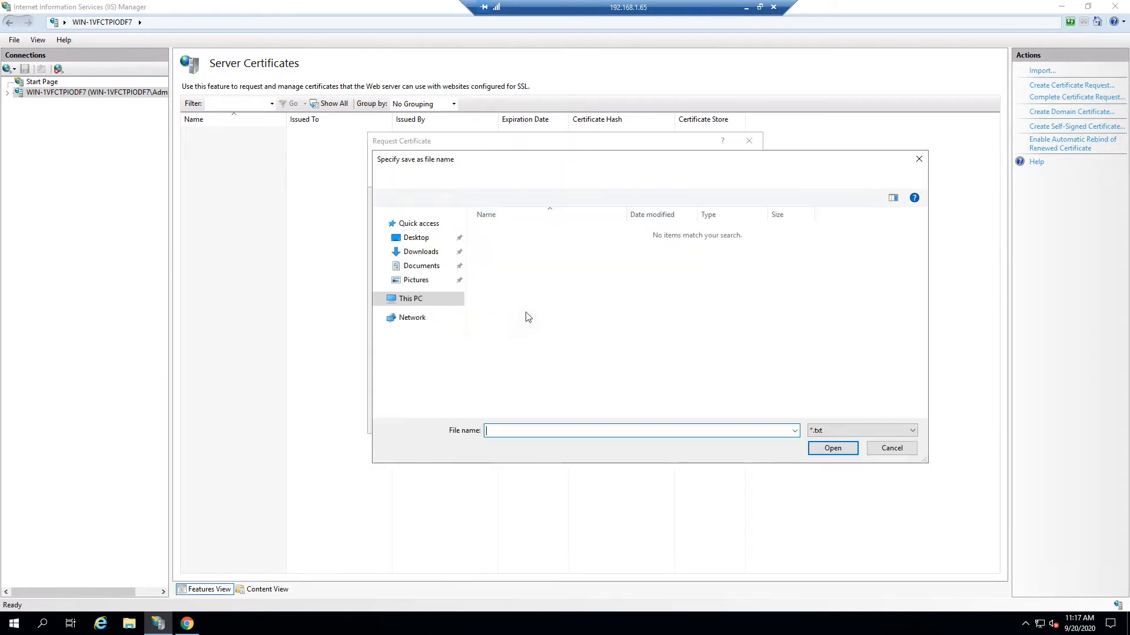
{"action": "left_click", "coordinate": [415, 238]}
{"action": "left_click", "coordinate": [504, 430]}
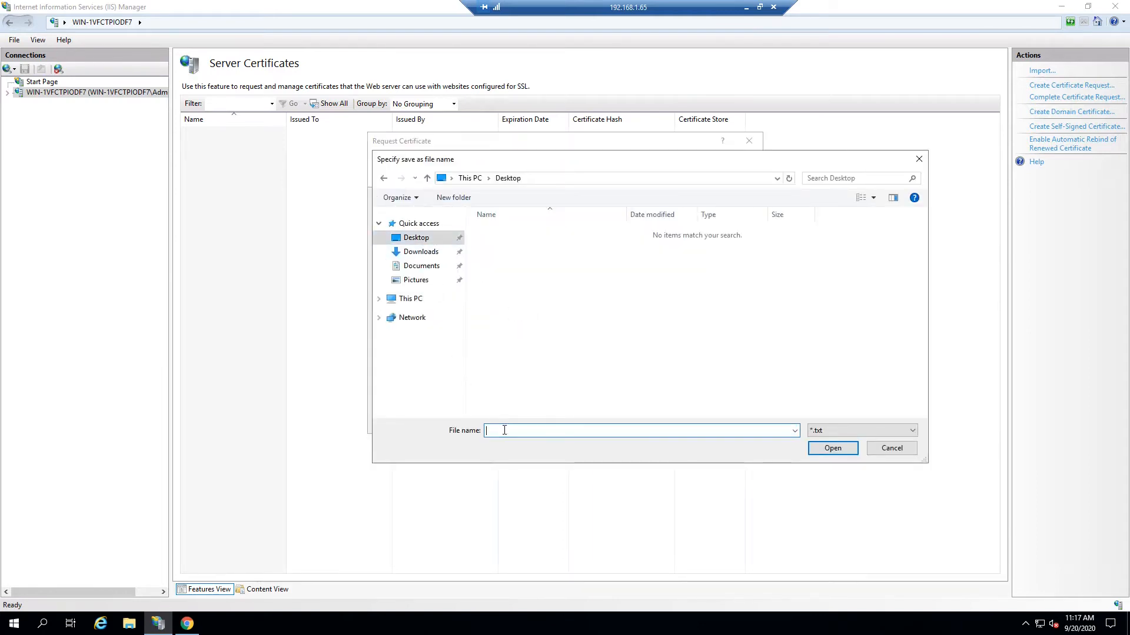
{"action": "type", "text": "youtube_demo"}
{"action": "left_click", "coordinate": [812, 451]}
{"action": "left_click", "coordinate": [670, 419]}
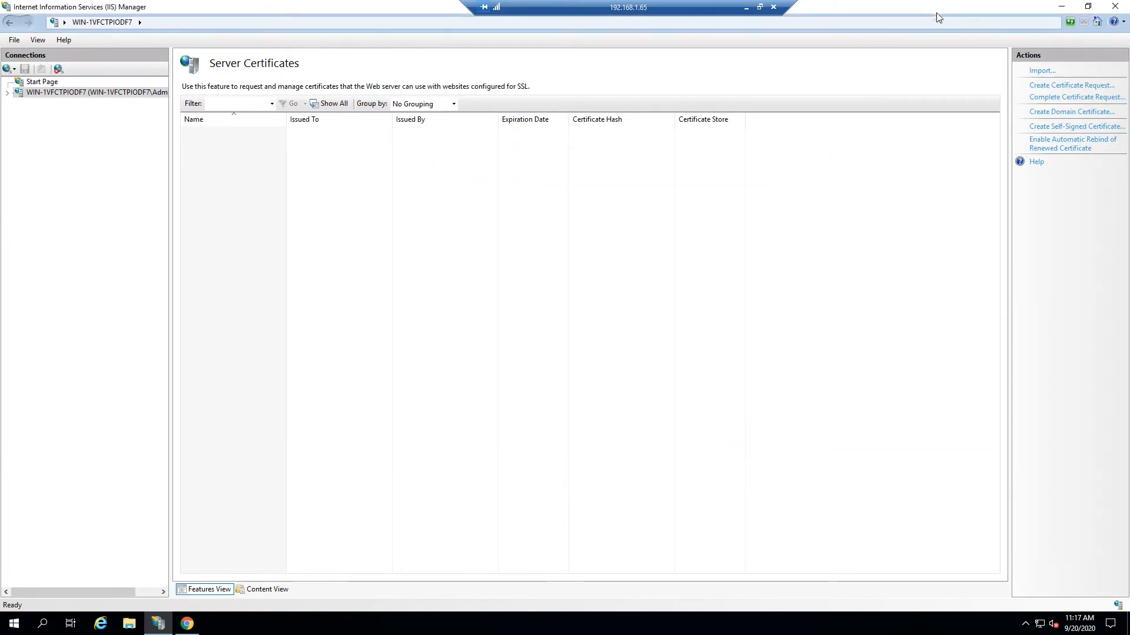
- Restore the IIS Manager window to a smaller size and bring the browser window in front of it
{"action": "left_click_drag", "start_coordinate": [937, 12], "coordinate": [980, 56]}
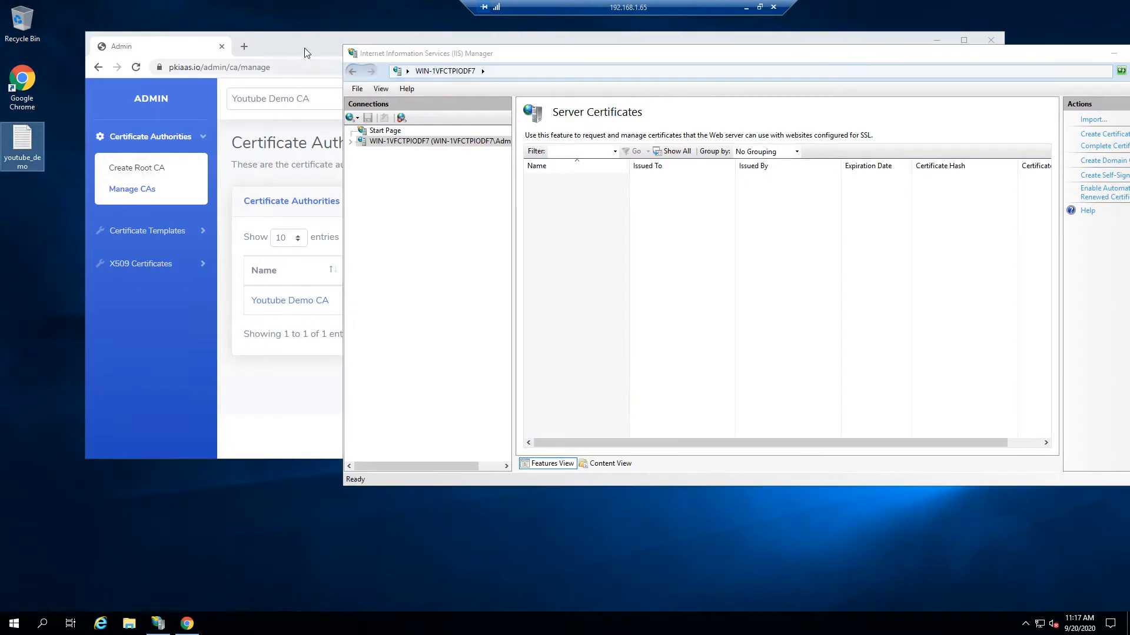
{"action": "left_click_drag", "start_coordinate": [303, 46], "coordinate": [294, 43]}
{"action": "left_click", "coordinate": [238, 524]}
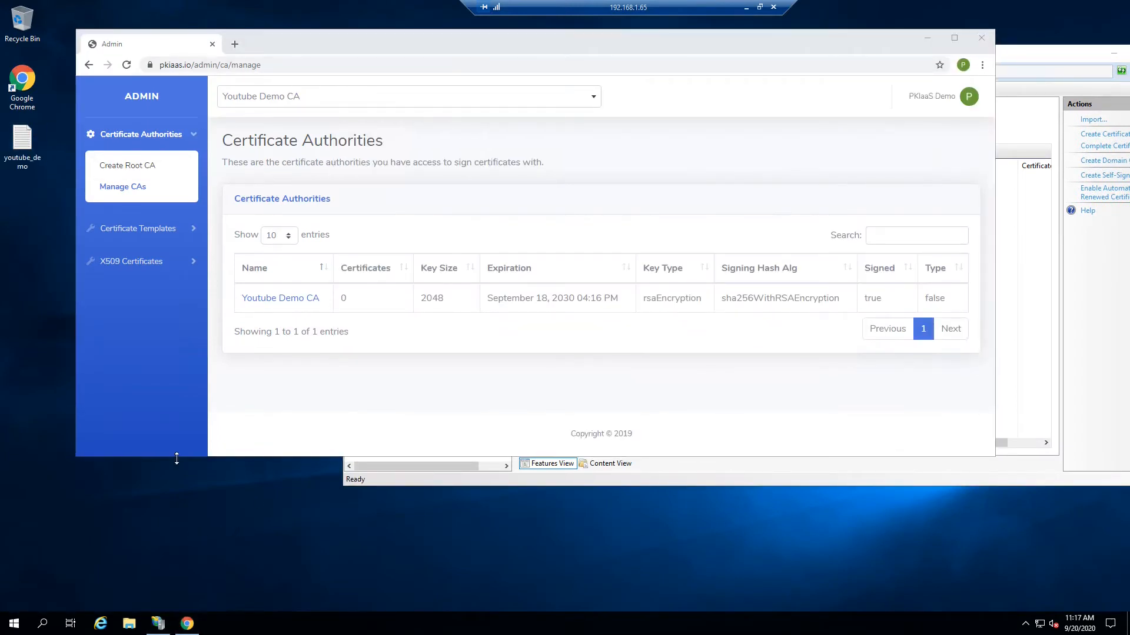
{"action": "key", "text": "super+r"}
{"action": "key", "text": "Down"}
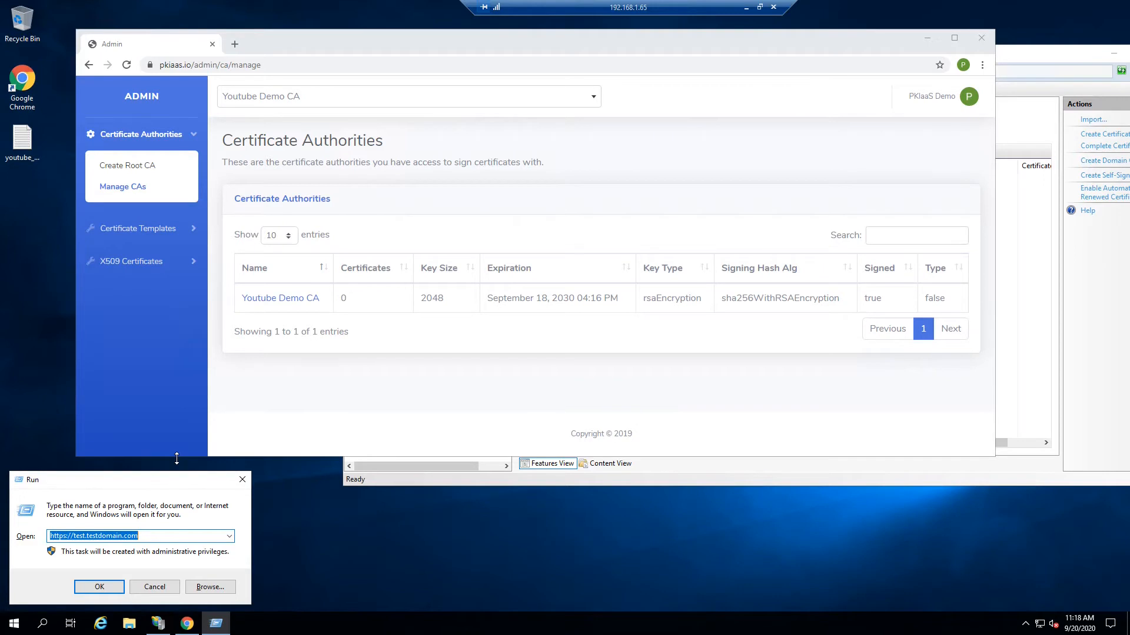
{"action": "key", "text": "Return"}
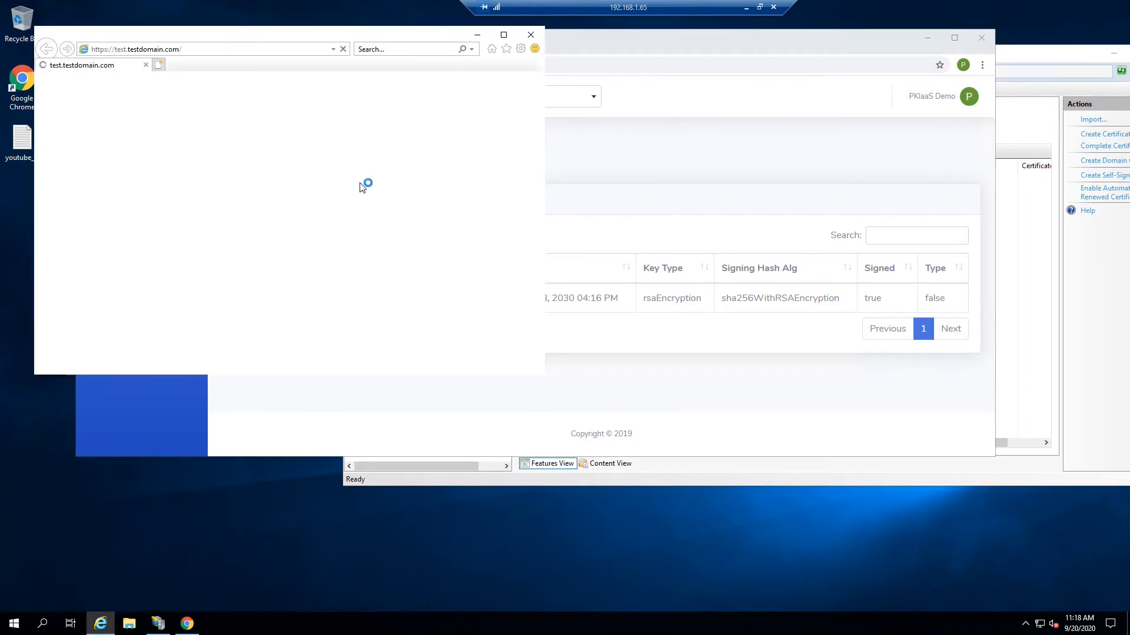
{"action": "left_click", "coordinate": [530, 35]}
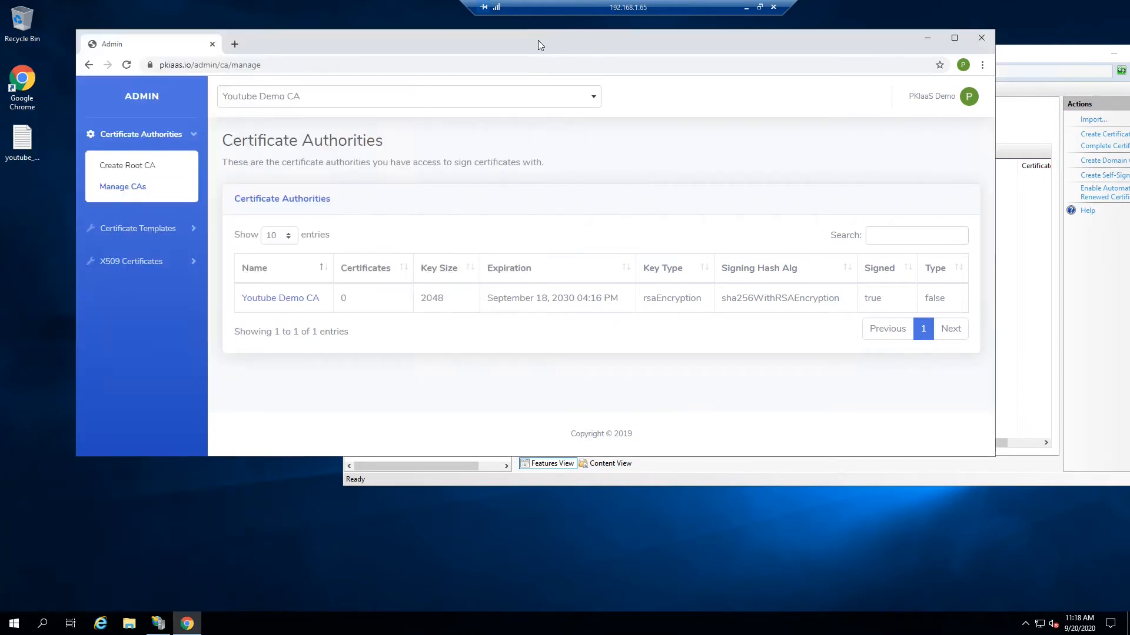
- Open the youtube_demo request file from the desktop and copy its entire certificate request text
{"action": "left_click_drag", "start_coordinate": [538, 40], "coordinate": [546, 42]}
{"action": "left_click_drag", "start_coordinate": [1018, 58], "coordinate": [892, 123]}
{"action": "double_click", "coordinate": [14, 146]}
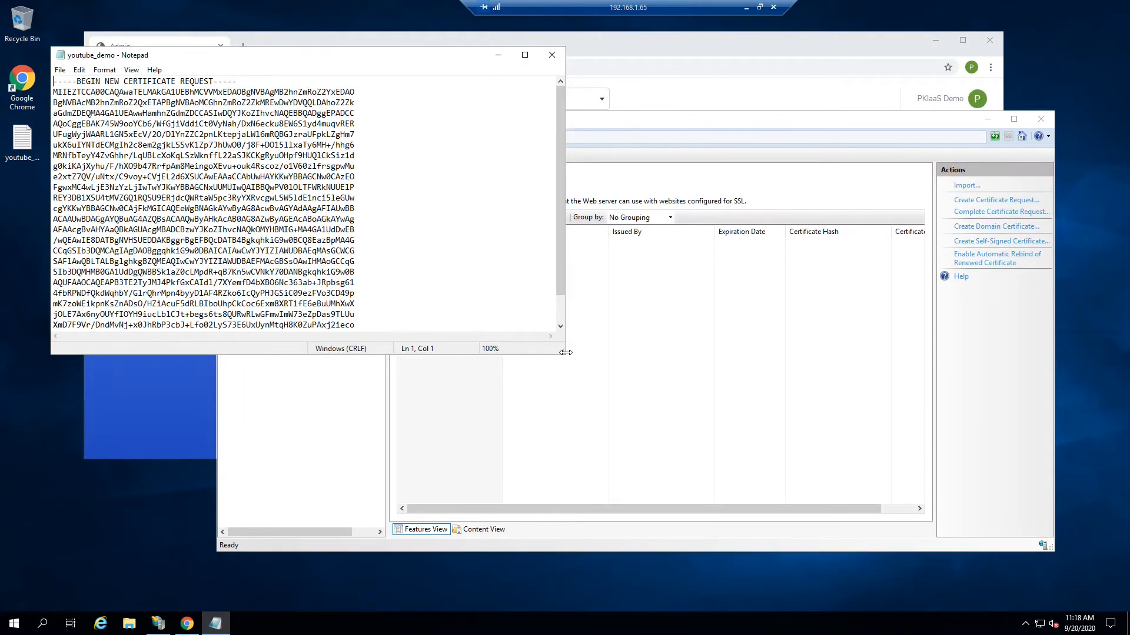
{"action": "left_click_drag", "start_coordinate": [564, 352], "coordinate": [571, 440]}
{"action": "left_click_drag", "start_coordinate": [281, 355], "coordinate": [12, 85]}
{"action": "right_click", "coordinate": [102, 126]}
{"action": "left_click", "coordinate": [135, 163]}
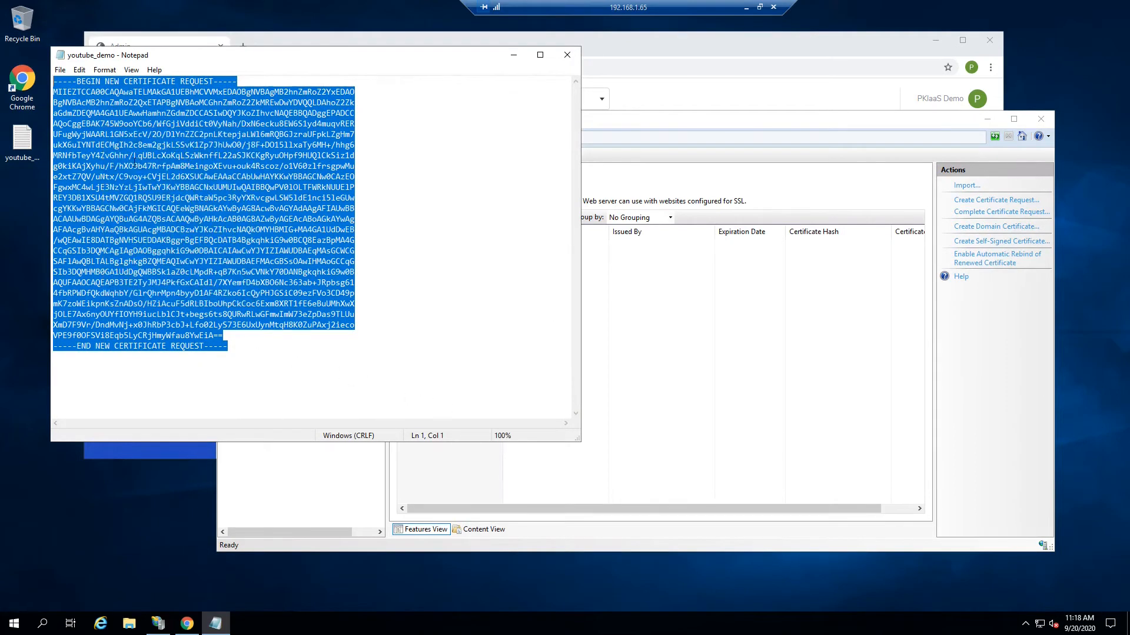
- Switch from the request text to the maximized browser window and open the list of certificate templates for Youtube Demo CA
{"action": "left_click", "coordinate": [513, 56]}
{"action": "left_click", "coordinate": [601, 48]}
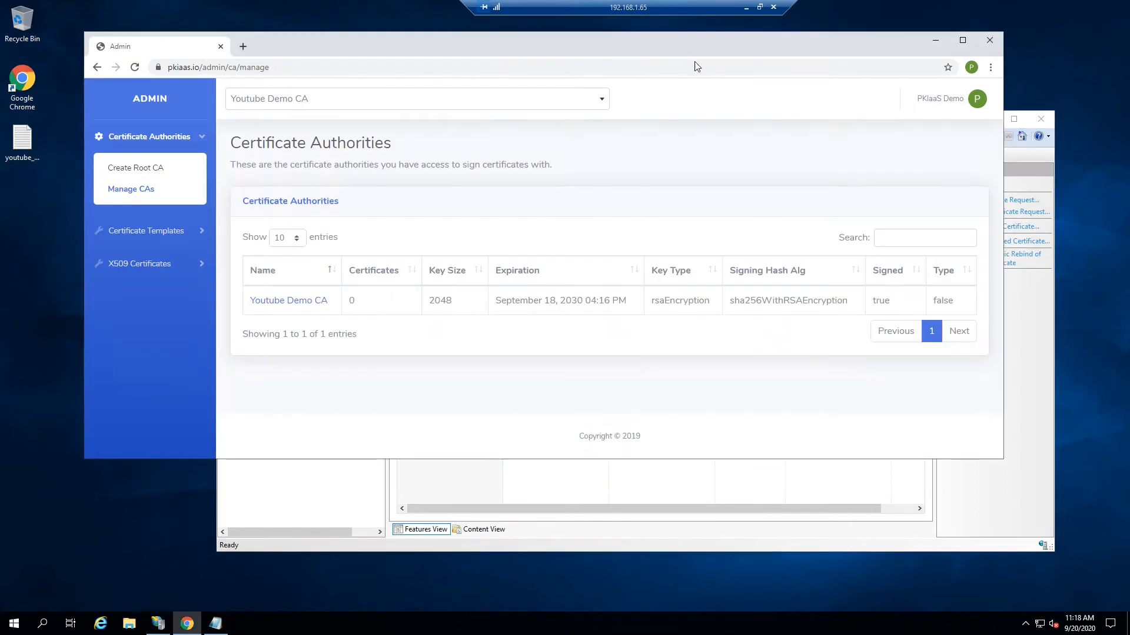
{"action": "left_click", "coordinate": [962, 40]}
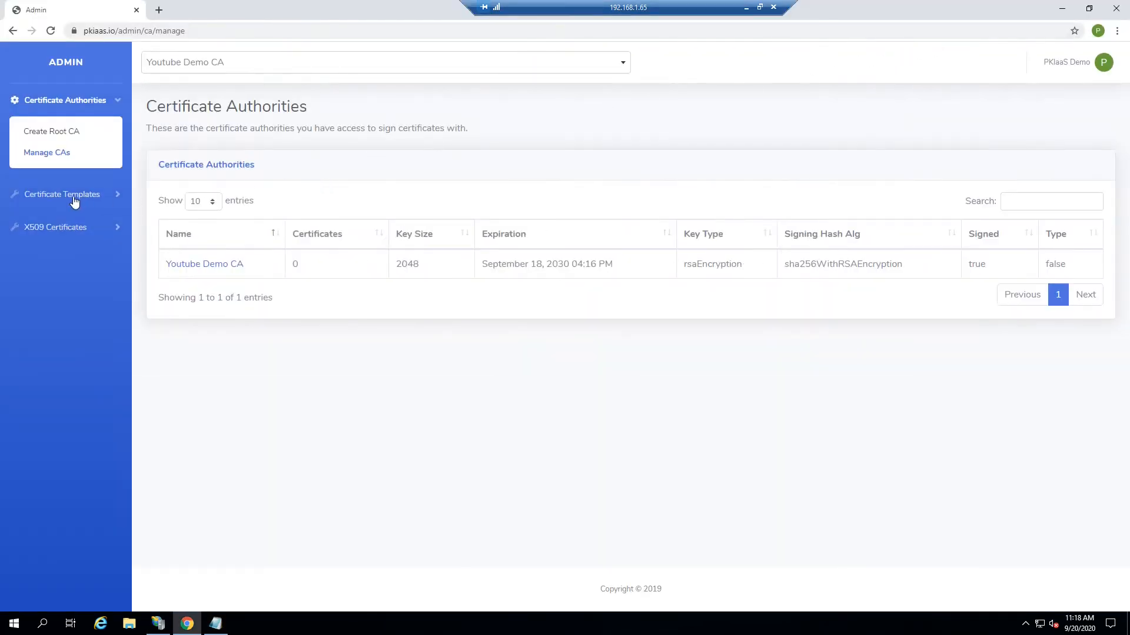
{"action": "left_click", "coordinate": [53, 197]}
{"action": "left_click", "coordinate": [51, 185]}
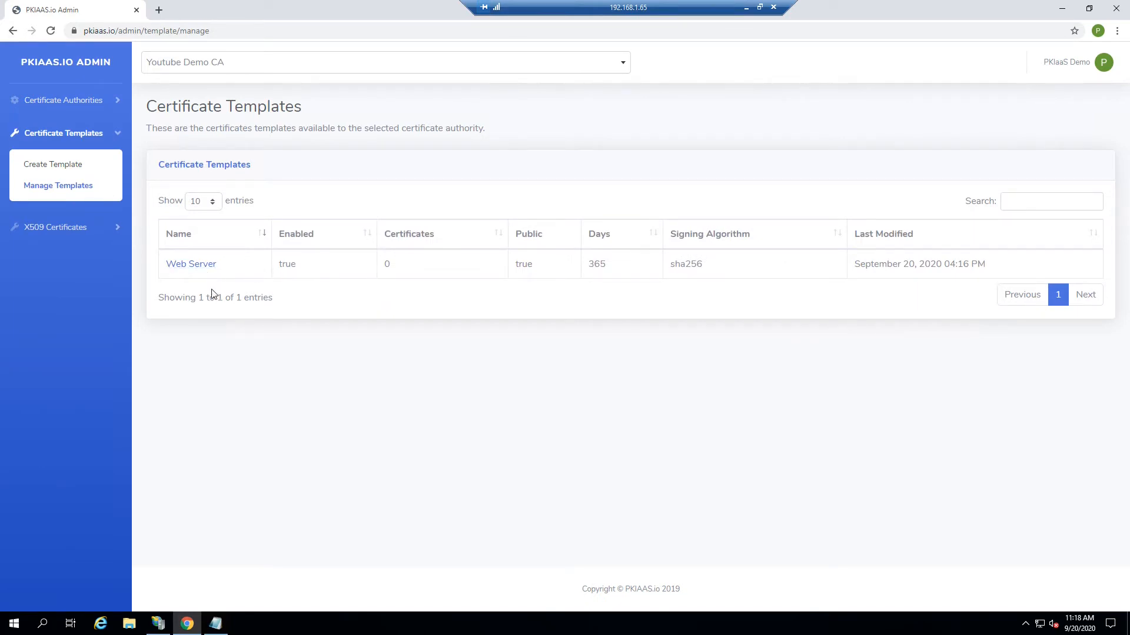
- Submit the copied certificate request as a CSR under the Web Server template
{"action": "left_click", "coordinate": [211, 270]}
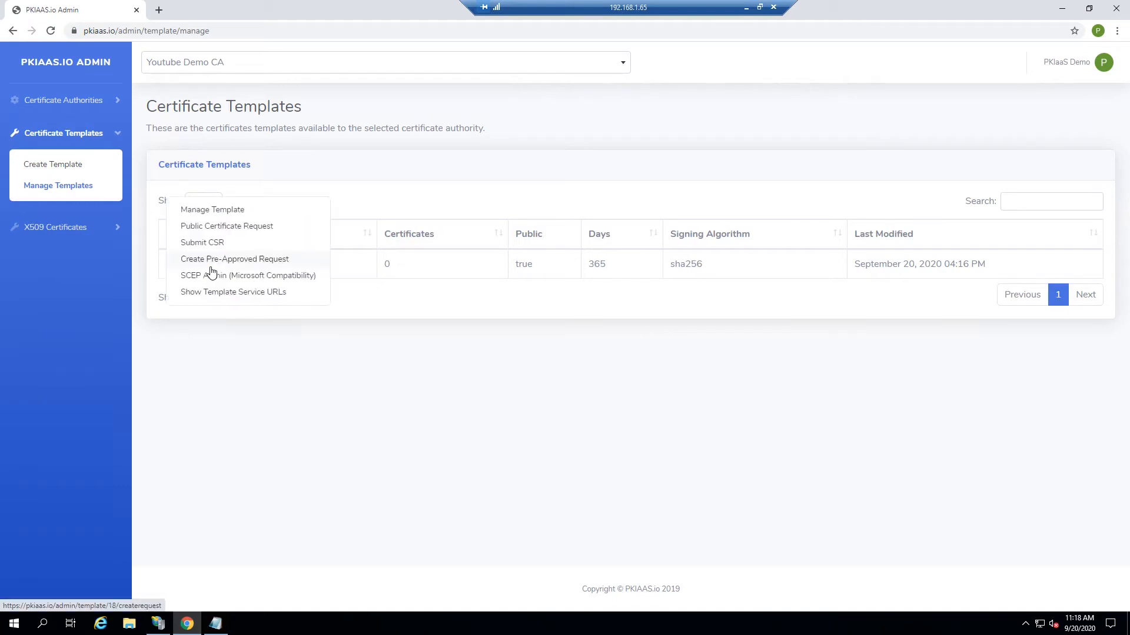
{"action": "left_click", "coordinate": [210, 242]}
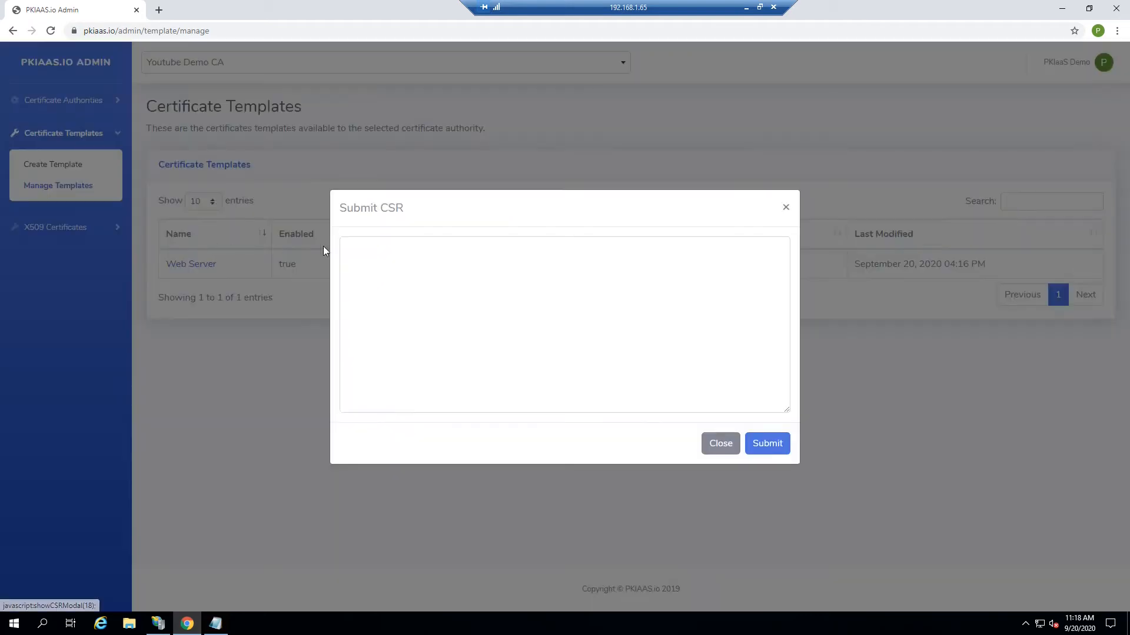
{"action": "left_click", "coordinate": [407, 255]}
{"action": "key", "text": "ctrl+v"}
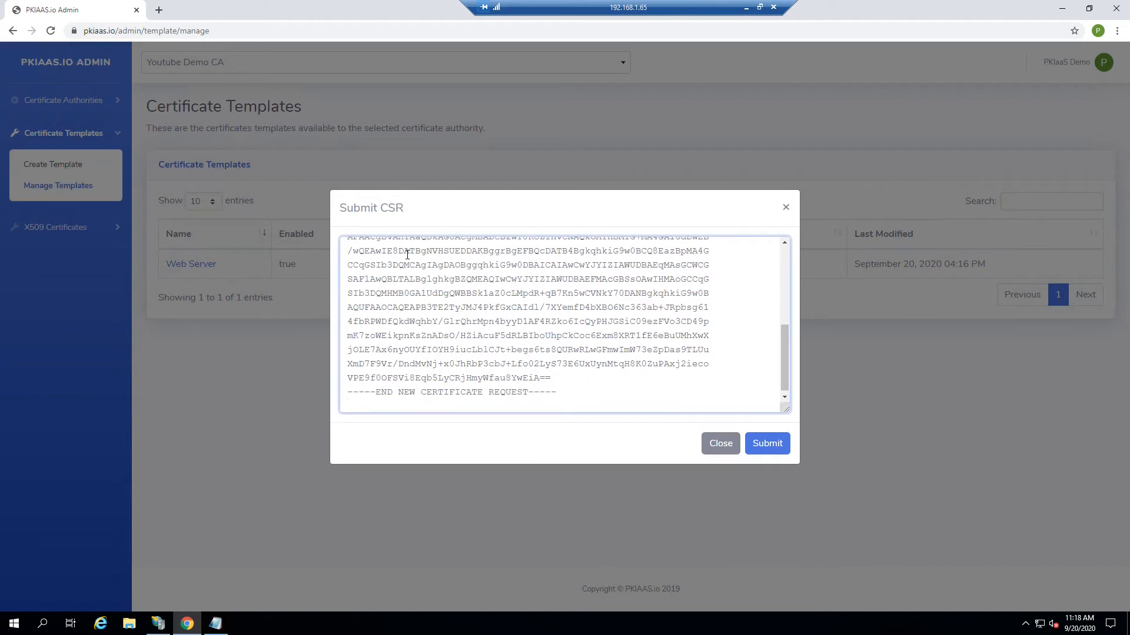
{"action": "left_click", "coordinate": [768, 449]}
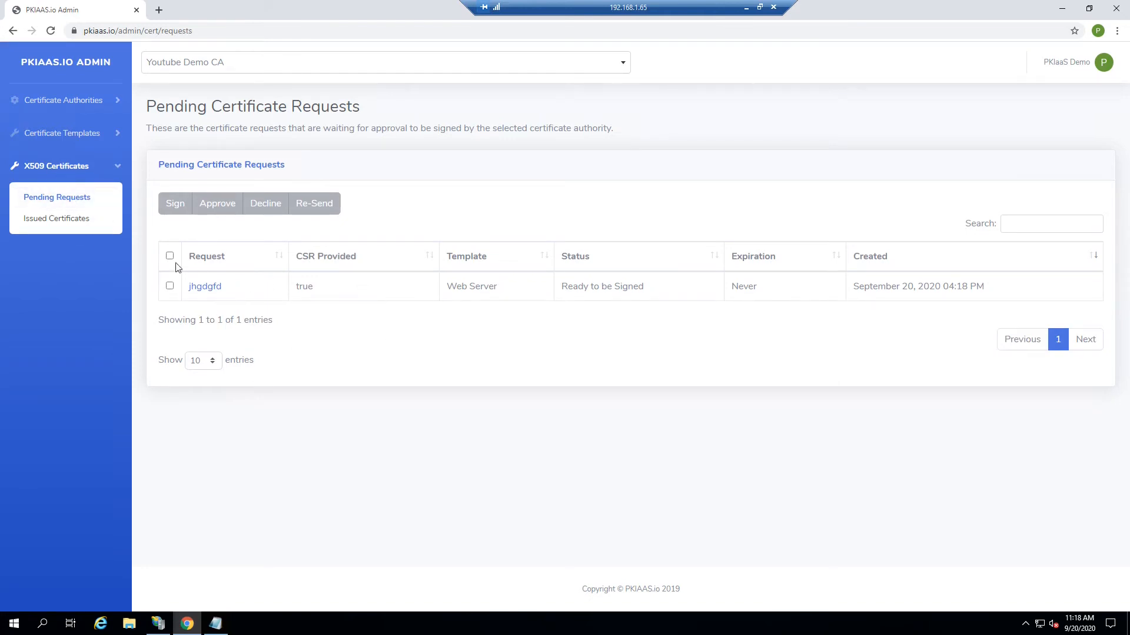
- Open the pending request's details, enable overriding of the requested attributes, and remove all existing subject attributes
{"action": "left_click", "coordinate": [207, 287]}
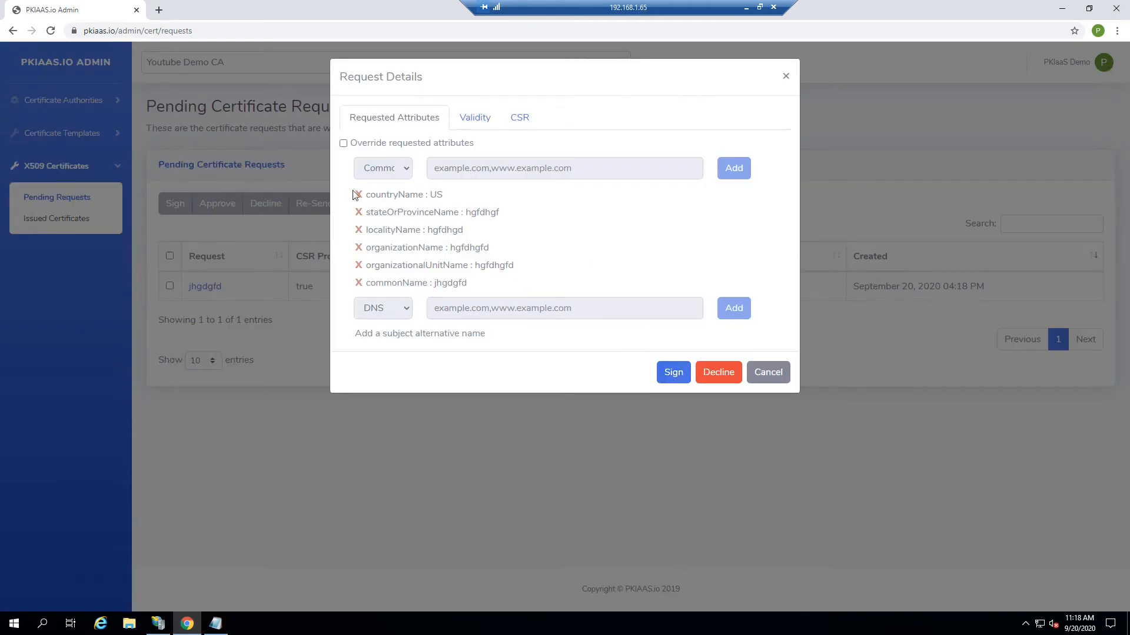
{"action": "left_click_drag", "start_coordinate": [367, 195], "coordinate": [482, 294]}
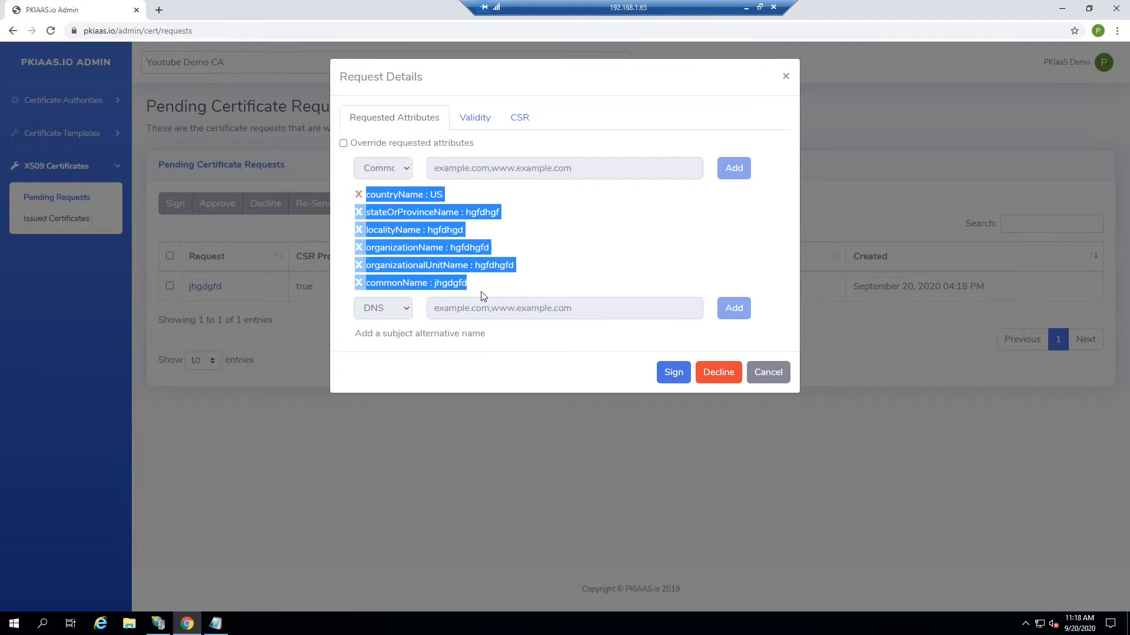
{"action": "left_click", "coordinate": [481, 252]}
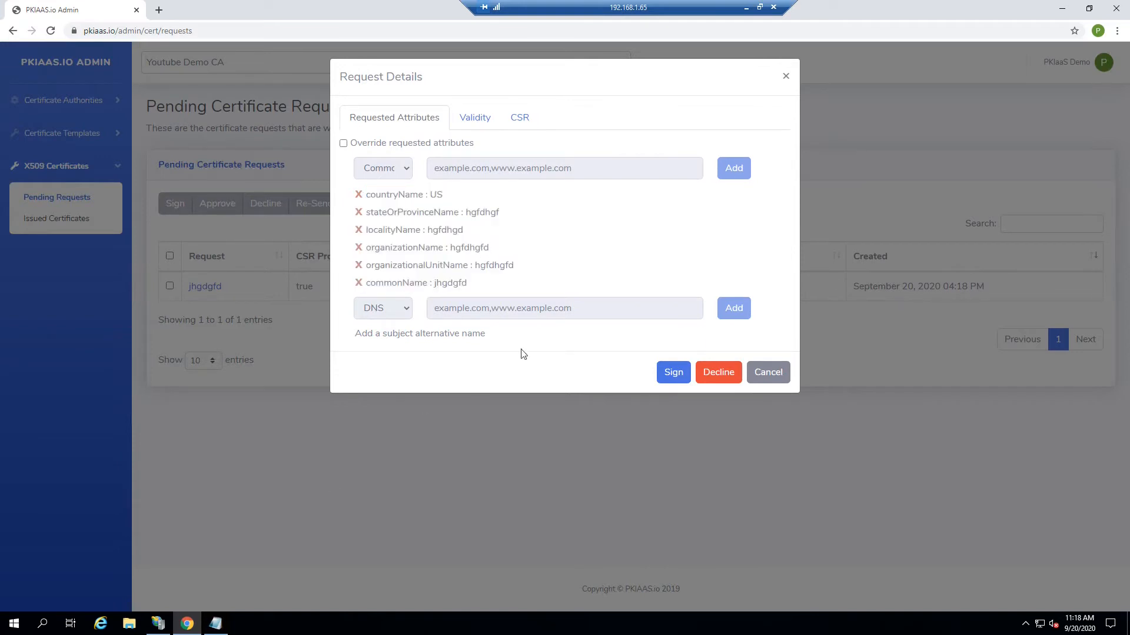
{"action": "left_click", "coordinate": [343, 143]}
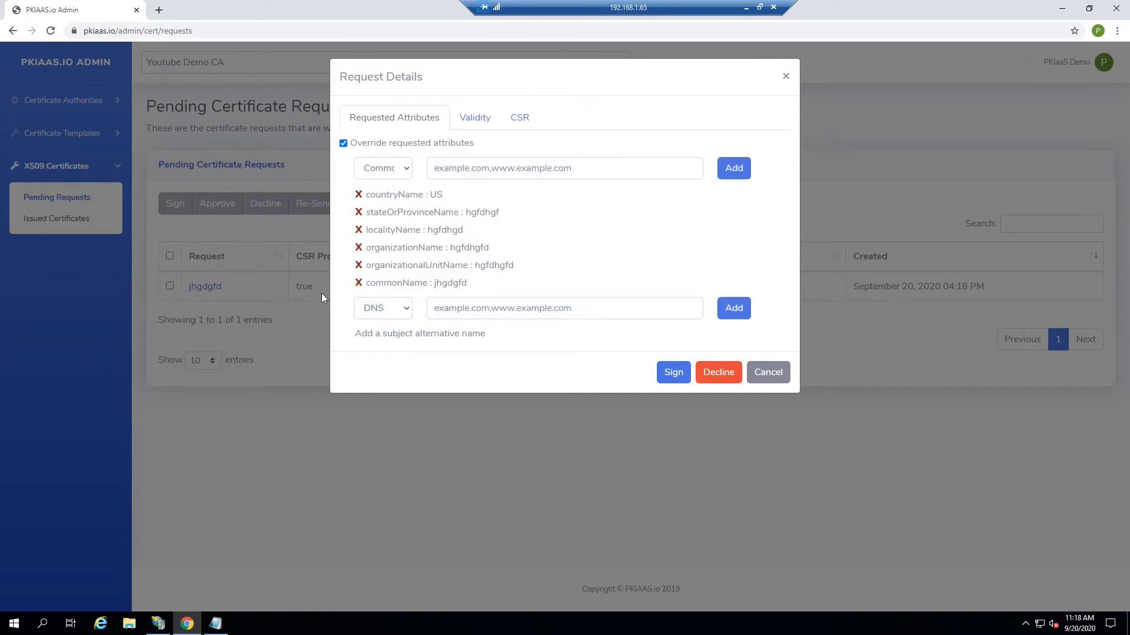
{"action": "double_click", "coordinate": [358, 195]}
{"action": "double_click", "coordinate": [358, 194]}
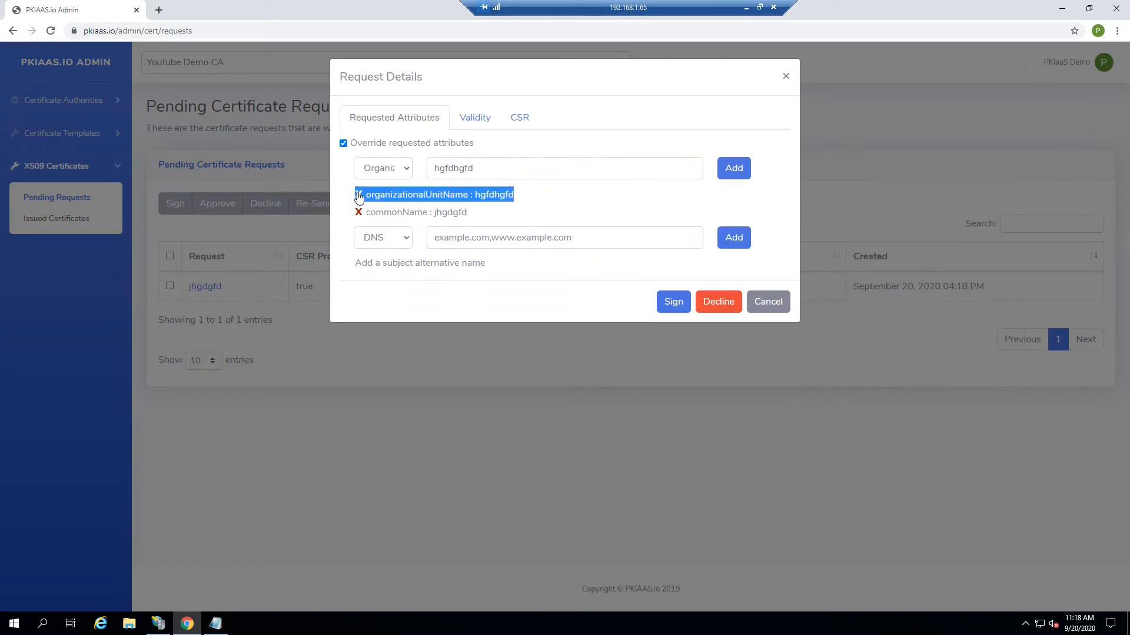
{"action": "left_click", "coordinate": [358, 195]}
{"action": "left_click", "coordinate": [357, 195]}
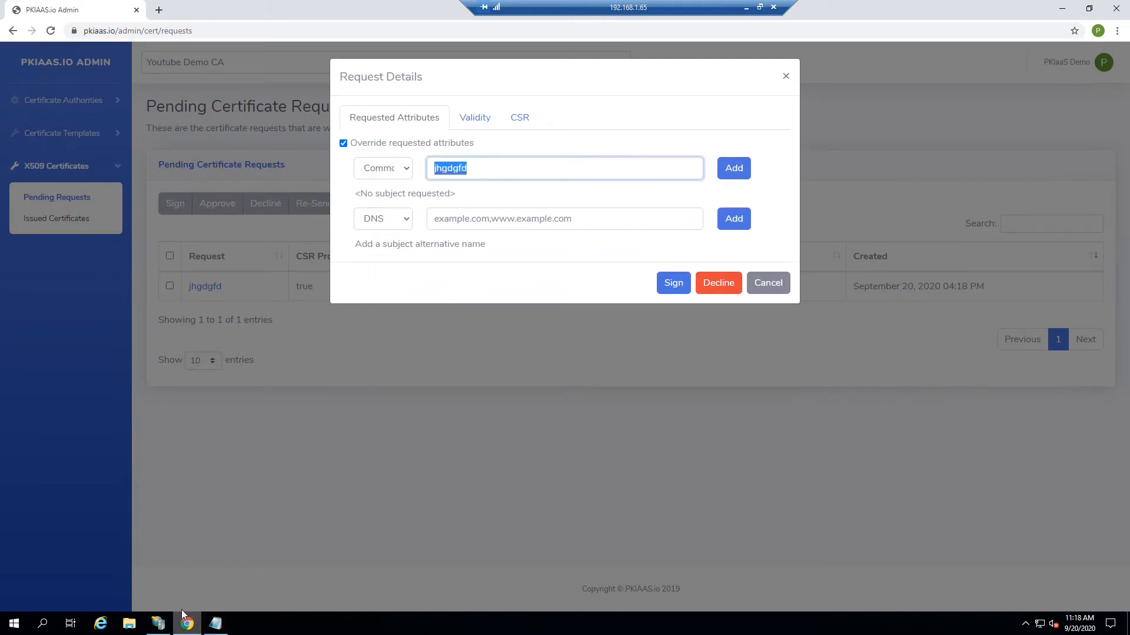
- Copy the host name test.testdomain.com from the address in the Windows Run dialog, then close the dialog
{"action": "key", "text": "super+r"}
{"action": "left_click_drag", "start_coordinate": [162, 534], "coordinate": [81, 538]}
{"action": "right_click", "coordinate": [84, 537]}
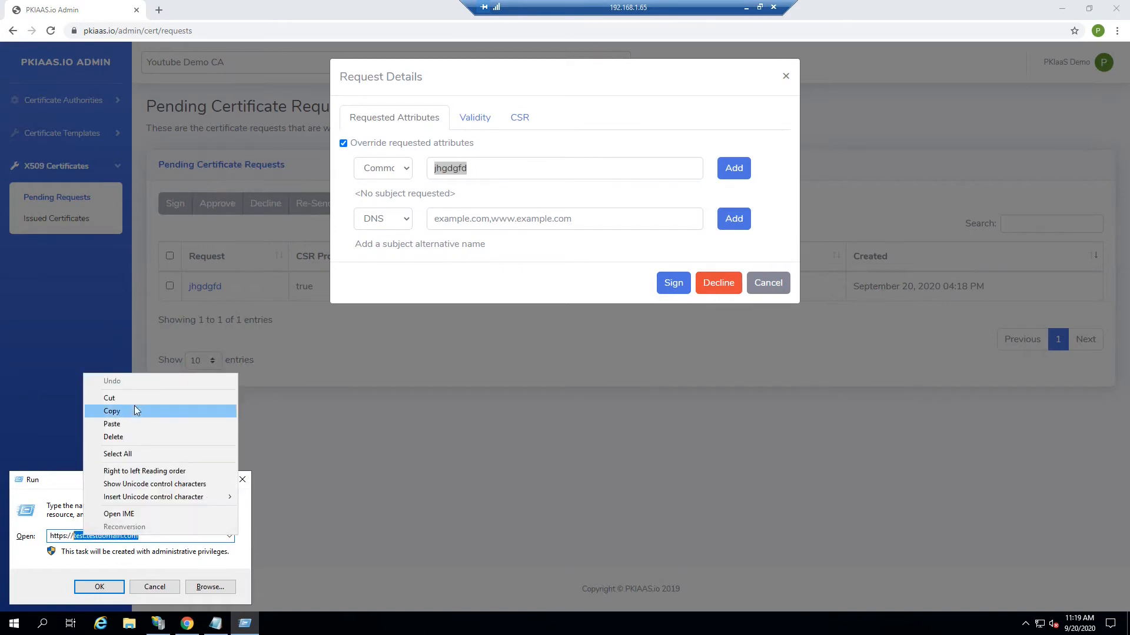
{"action": "left_click", "coordinate": [132, 408]}
{"action": "left_click", "coordinate": [154, 587]}
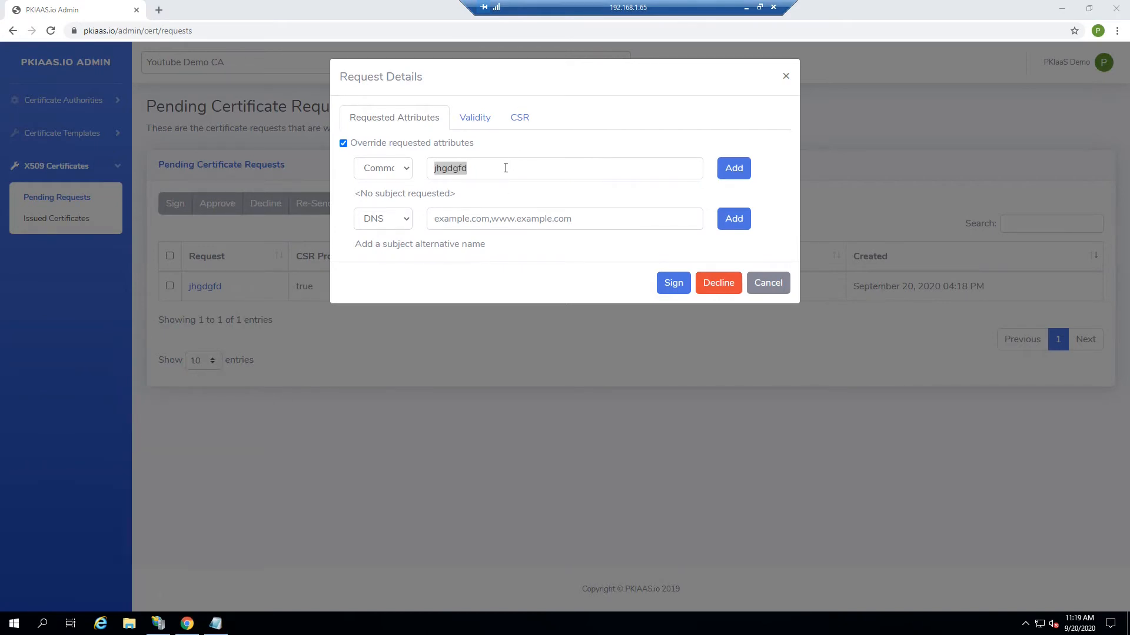
- Add test.testdomain.com to the request as both the common name and a DNS subject alternative name
{"action": "key", "text": "ctrl+v"}
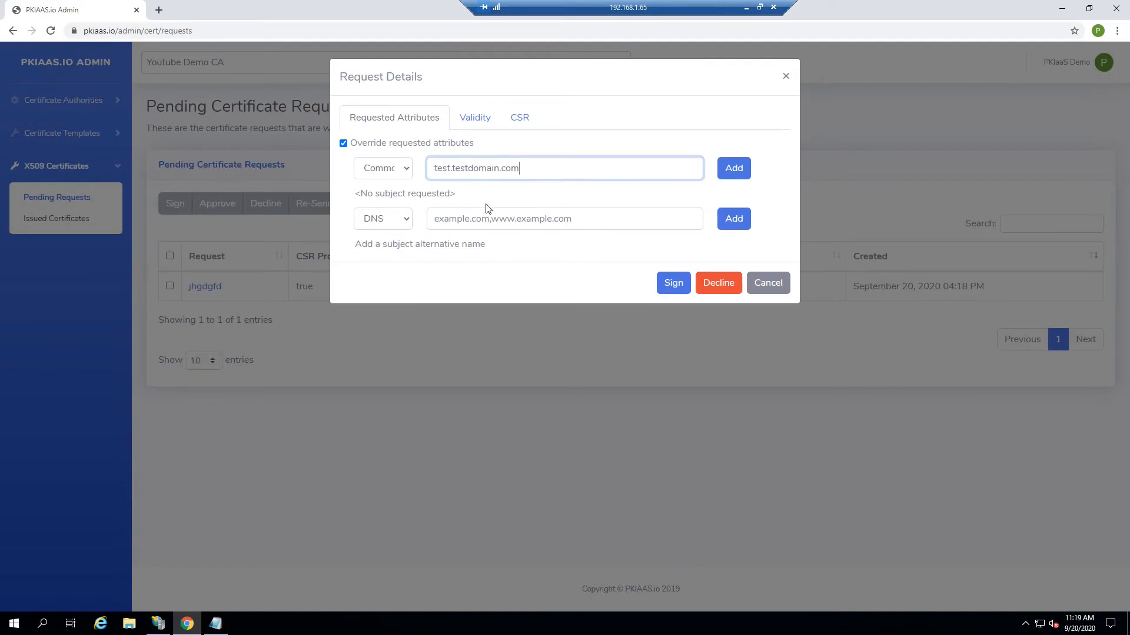
{"action": "left_click", "coordinate": [460, 219]}
{"action": "key", "text": "ctrl+v"}
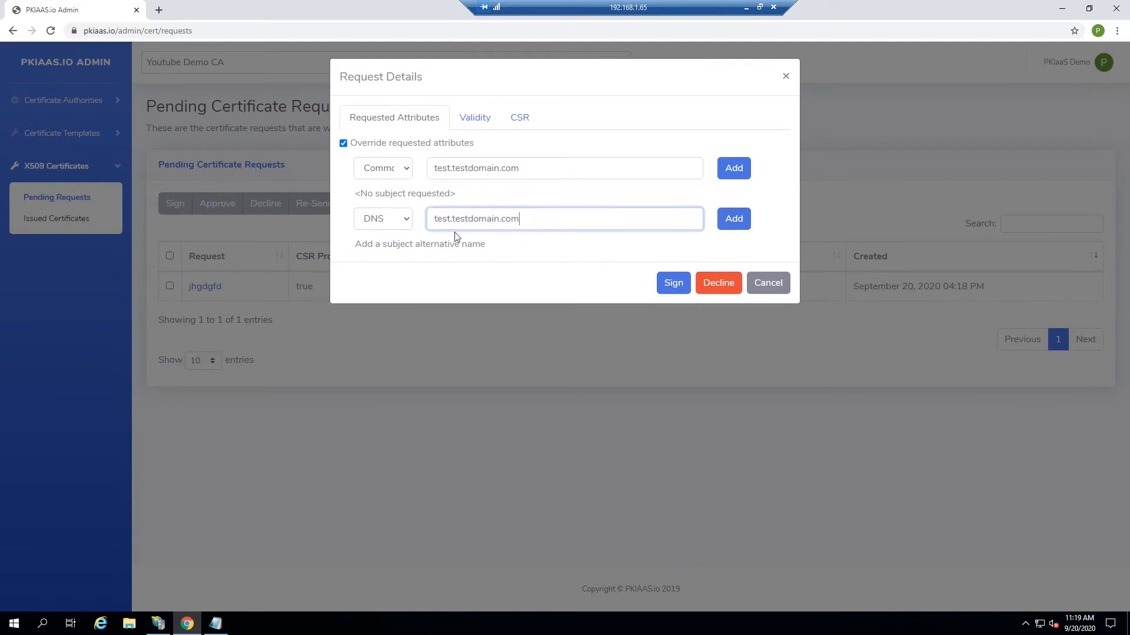
{"action": "left_click", "coordinate": [730, 169]}
{"action": "left_click", "coordinate": [734, 228]}
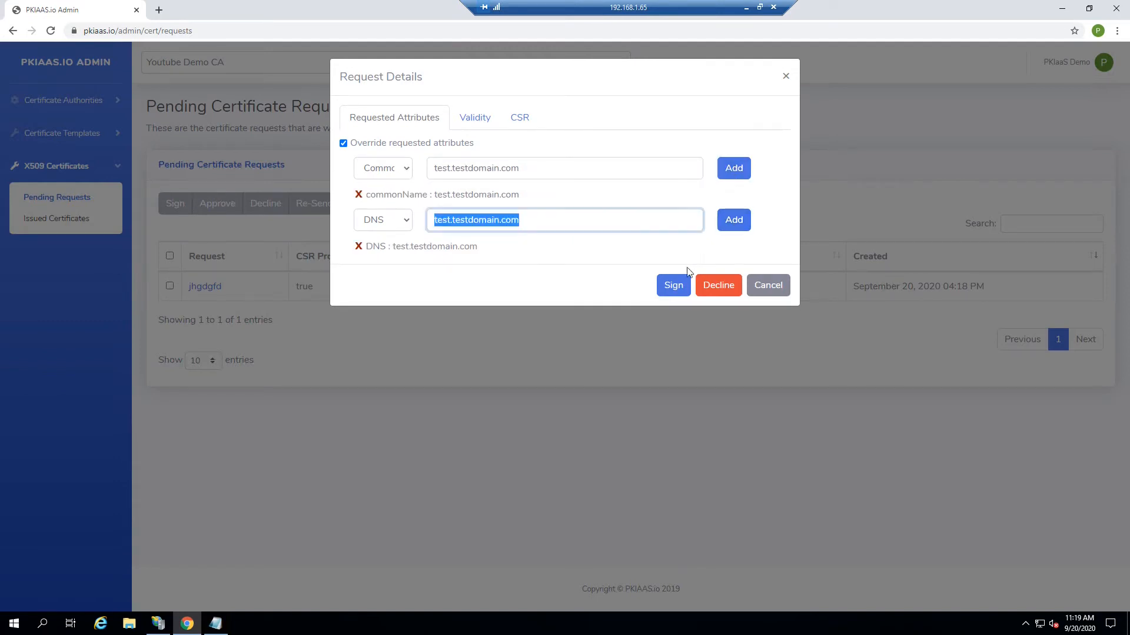
- Sign the pending request and open the details of the issued test.testdomain.com certificate
{"action": "left_click", "coordinate": [672, 287]}
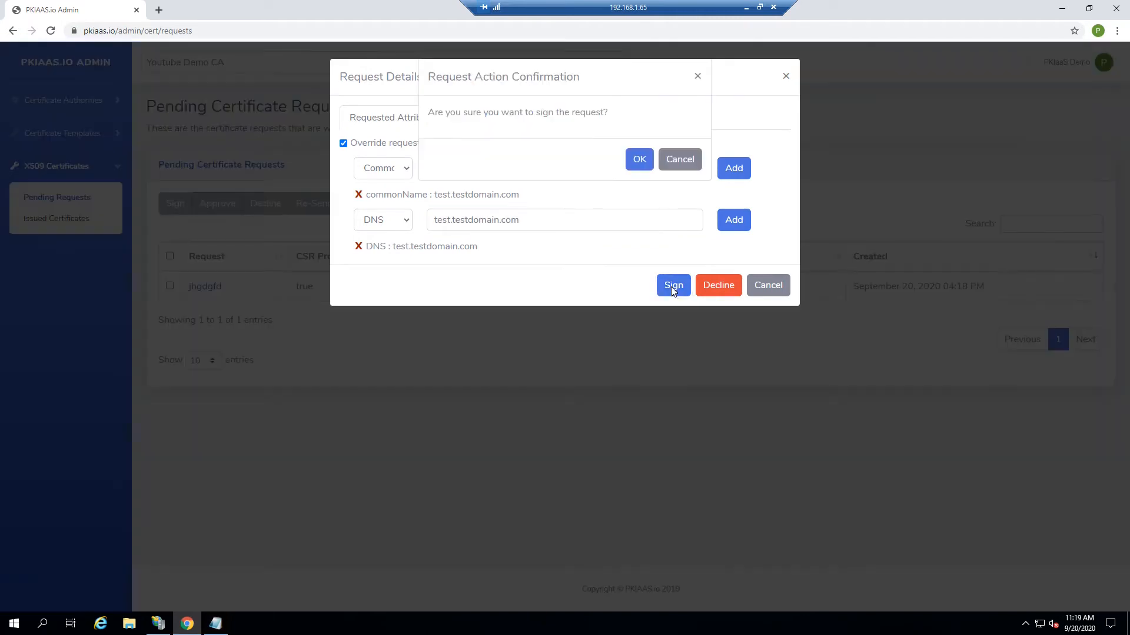
{"action": "left_click", "coordinate": [632, 160]}
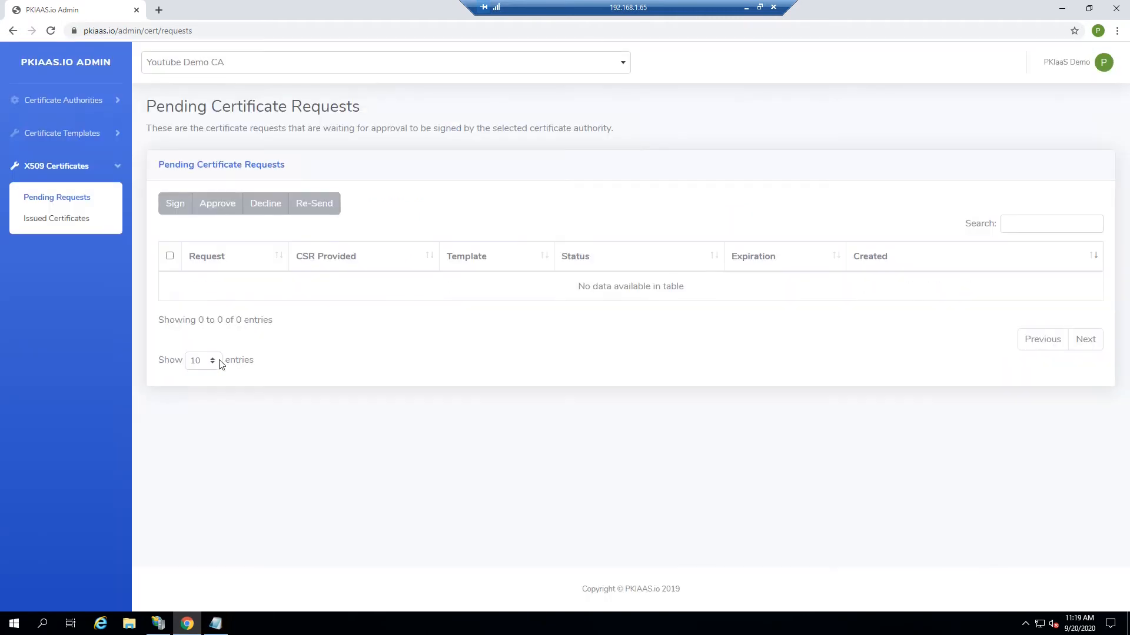
{"action": "left_click", "coordinate": [49, 223]}
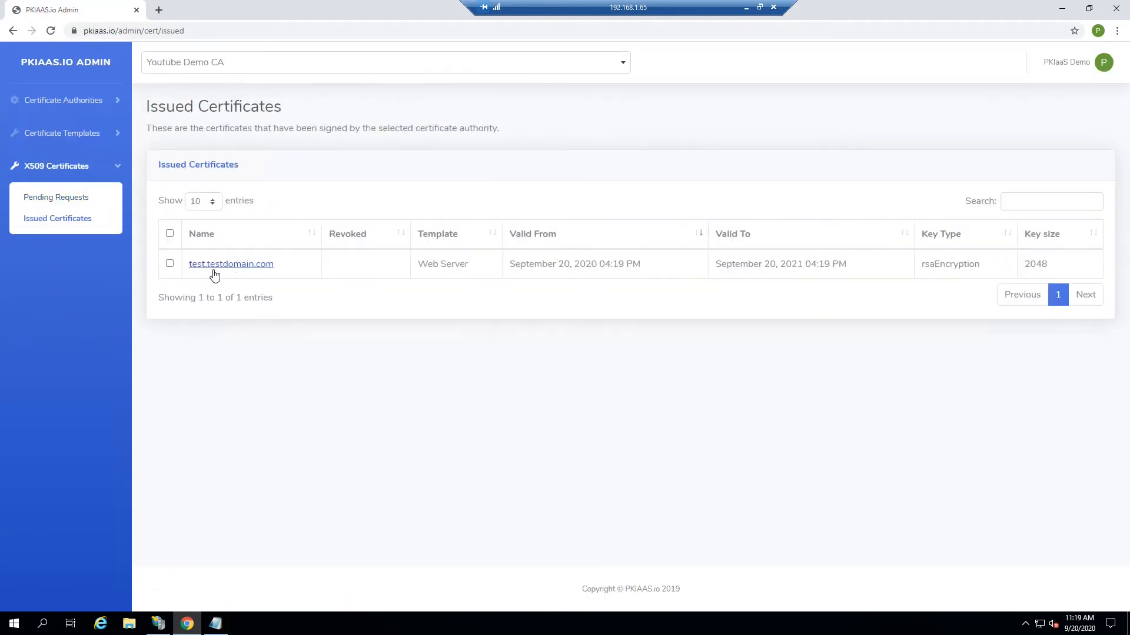
{"action": "left_click", "coordinate": [223, 268]}
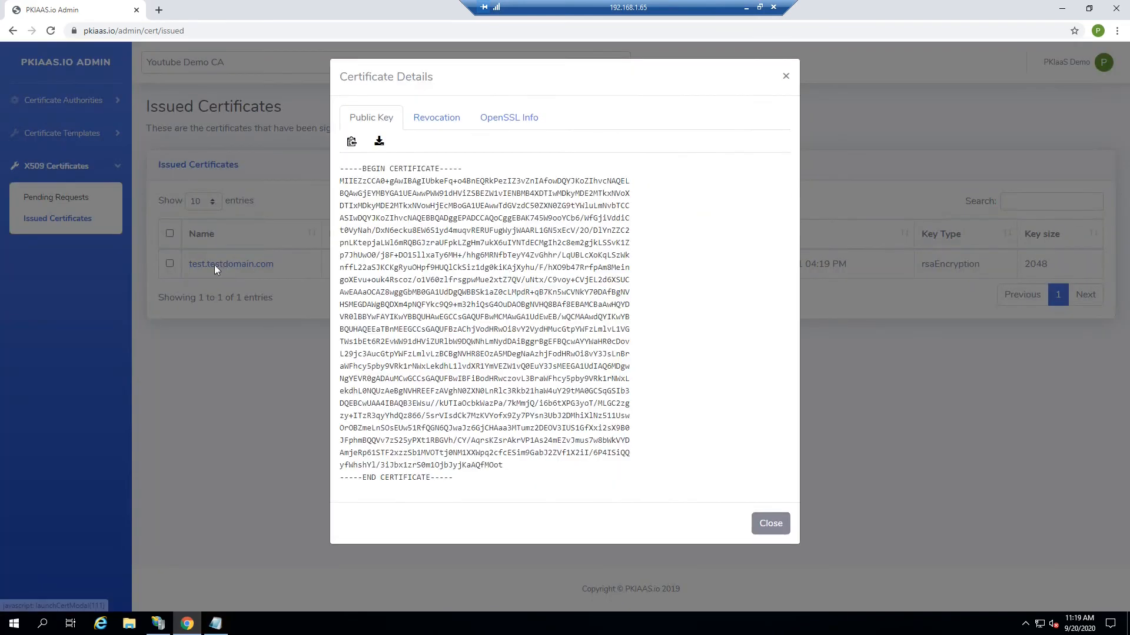
{"action": "left_click_drag", "start_coordinate": [476, 488], "coordinate": [334, 171]}
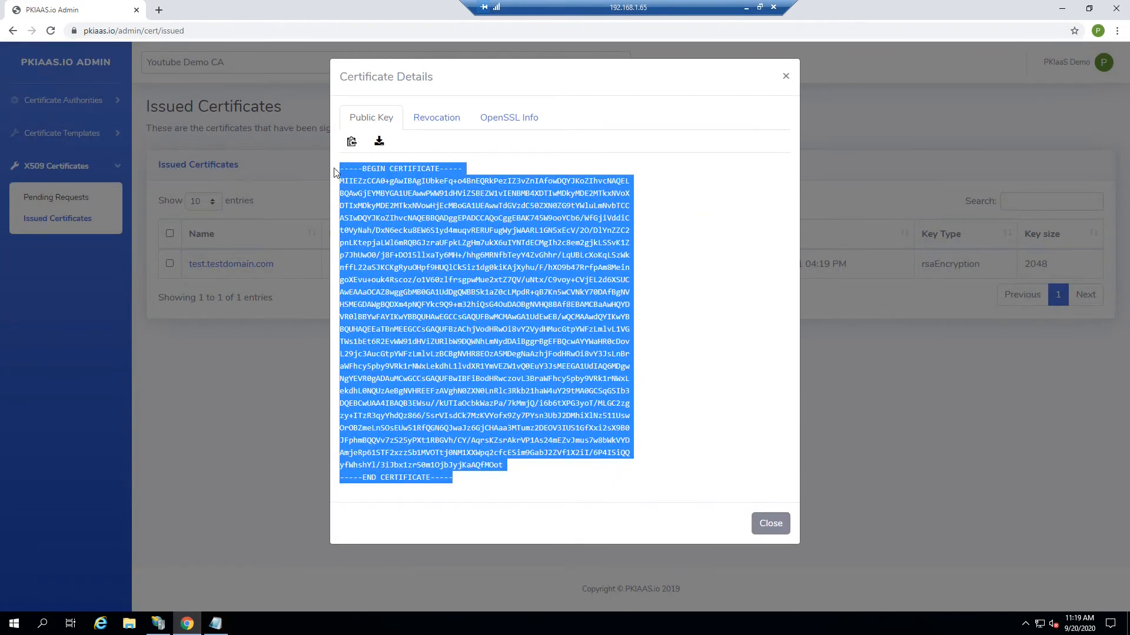
{"action": "left_click", "coordinate": [365, 388]}
- Switch to IIS Manager and start completing the certificate request from Server Certificates
{"action": "left_click", "coordinate": [158, 624]}
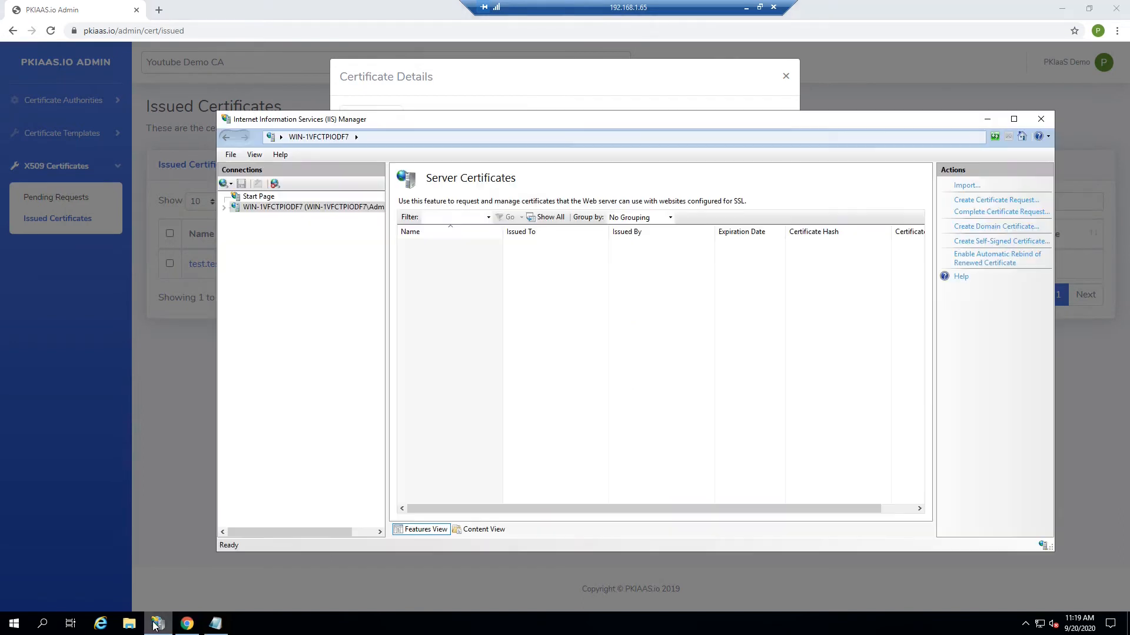
{"action": "right_click", "coordinate": [428, 261]}
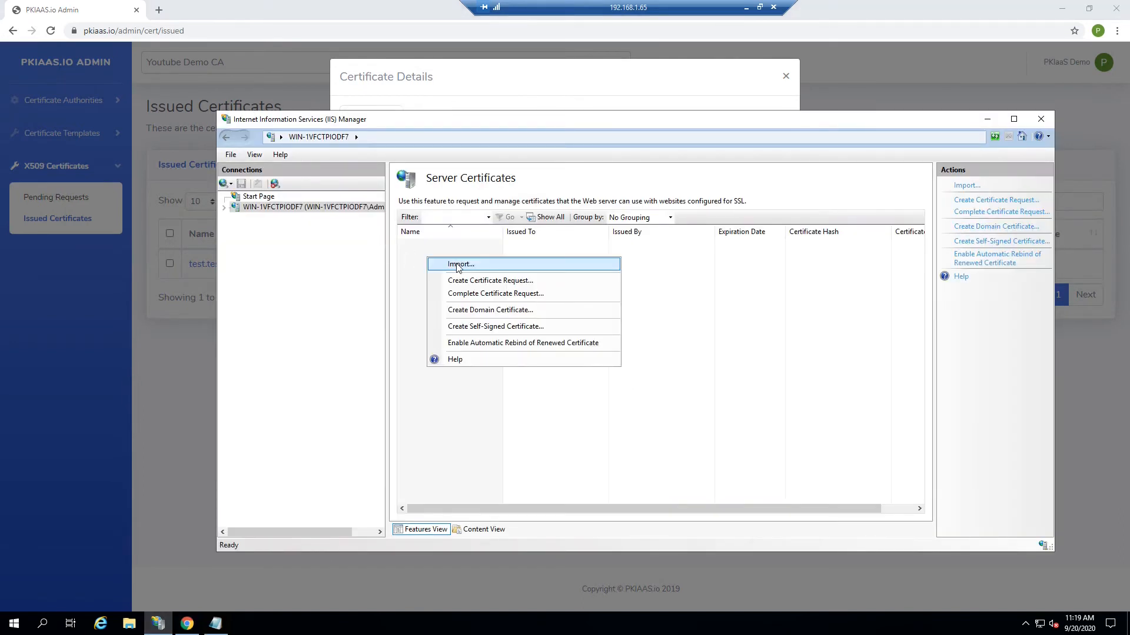
{"action": "left_click", "coordinate": [472, 294]}
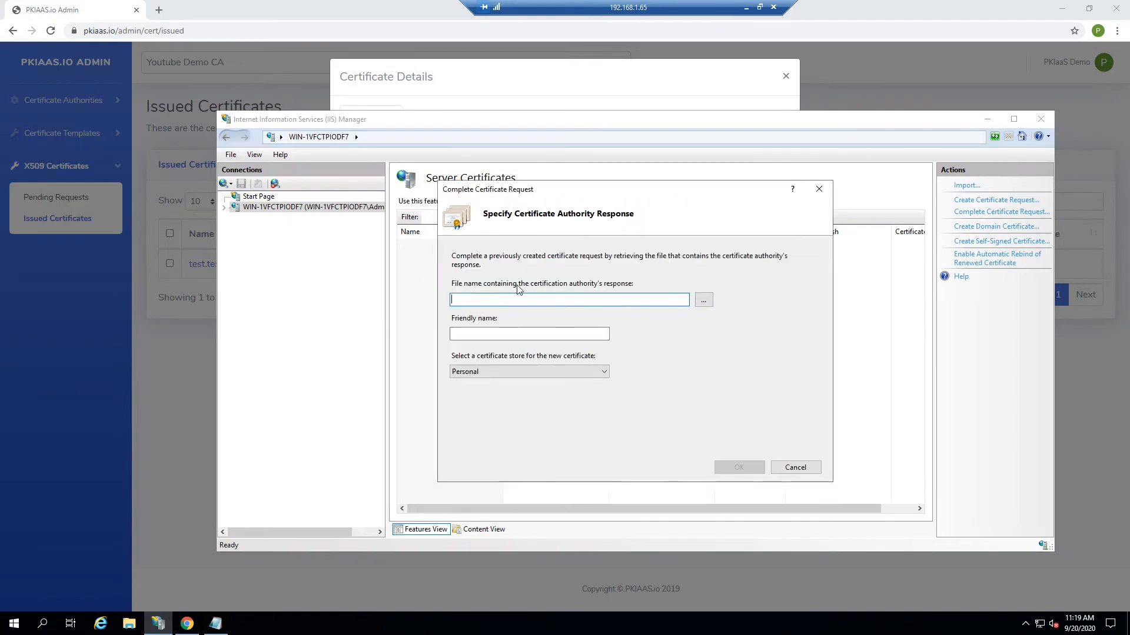
- Return to the browser, download the issued certificate, keep the file despite the warning, and show it in its folder
{"action": "left_click", "coordinate": [439, 99]}
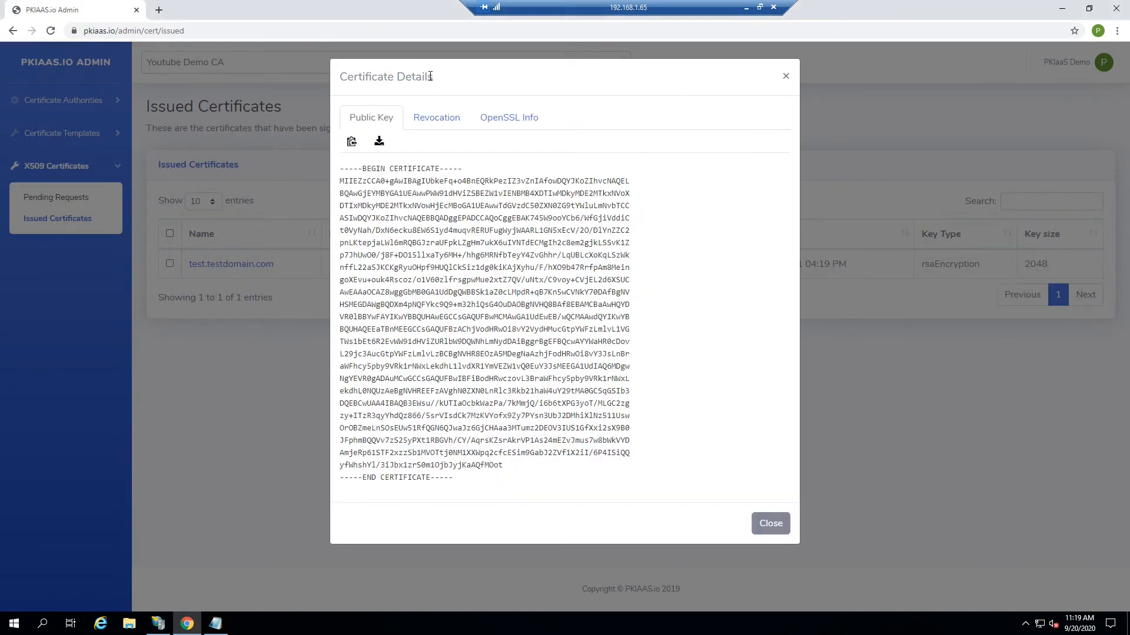
{"action": "left_click", "coordinate": [388, 142]}
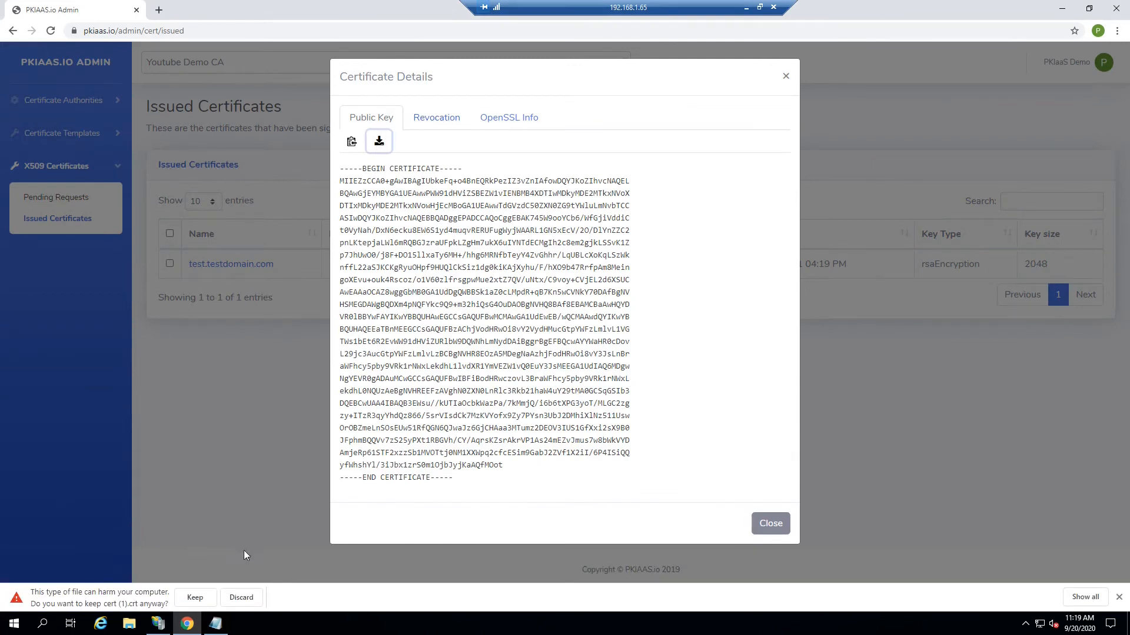
{"action": "left_click", "coordinate": [183, 598]}
{"action": "left_click", "coordinate": [120, 598]}
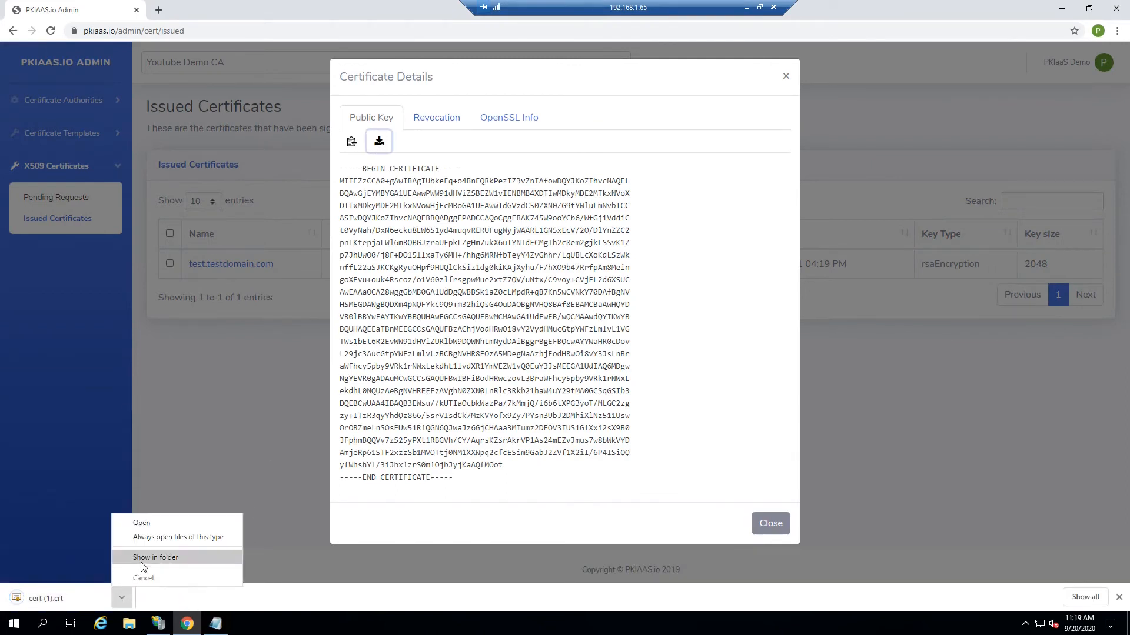
{"action": "left_click", "coordinate": [213, 419]}
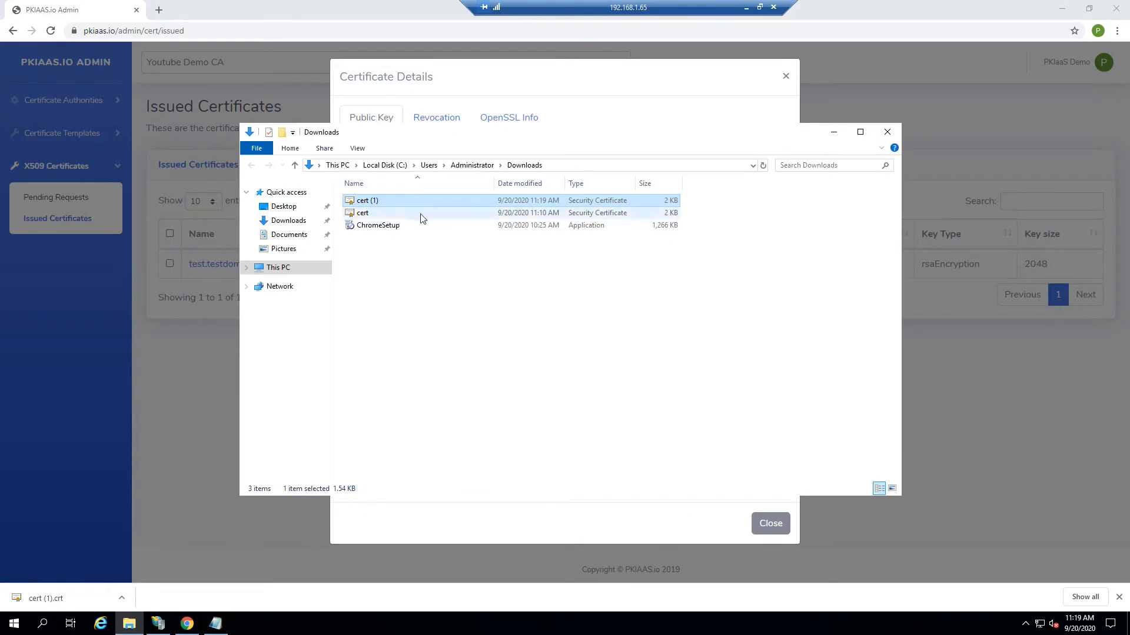
{"action": "left_click", "coordinate": [567, 167]}
- Back in IIS Manager, choose cert (1).crt from Downloads as the certification authority's response, showing all file types
{"action": "left_click", "coordinate": [158, 624]}
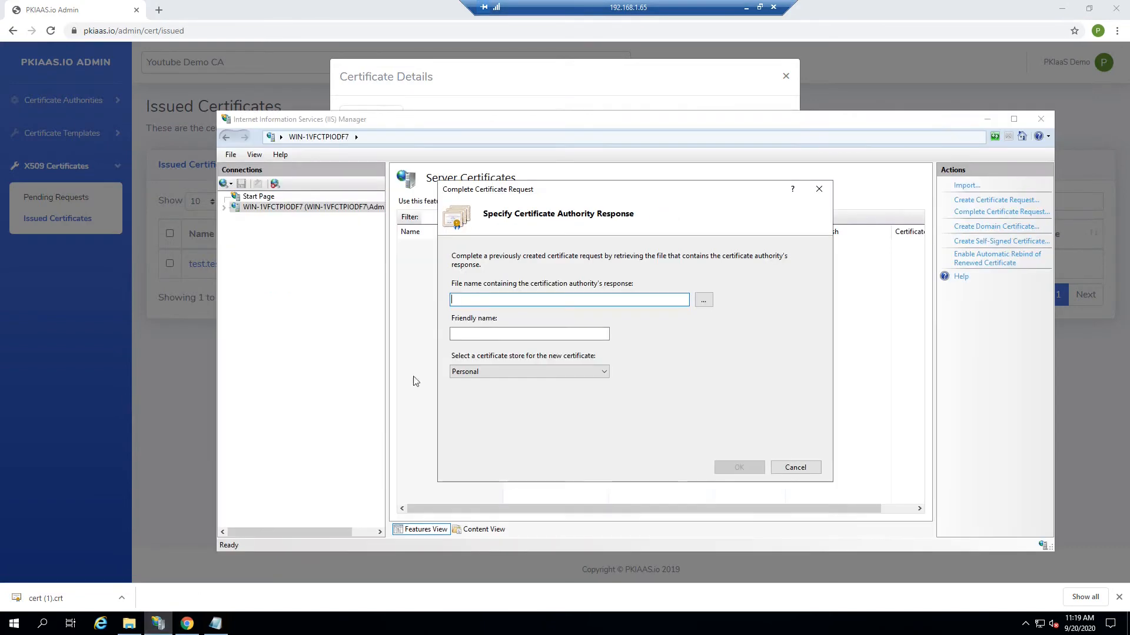
{"action": "left_click", "coordinate": [703, 301]}
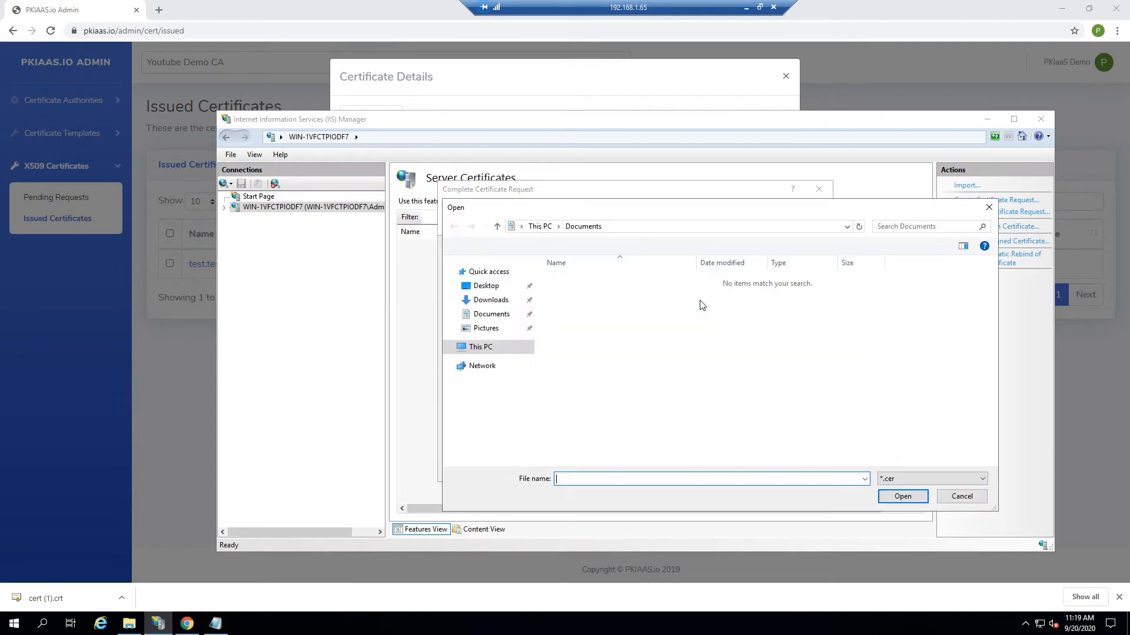
{"action": "left_click", "coordinate": [491, 301]}
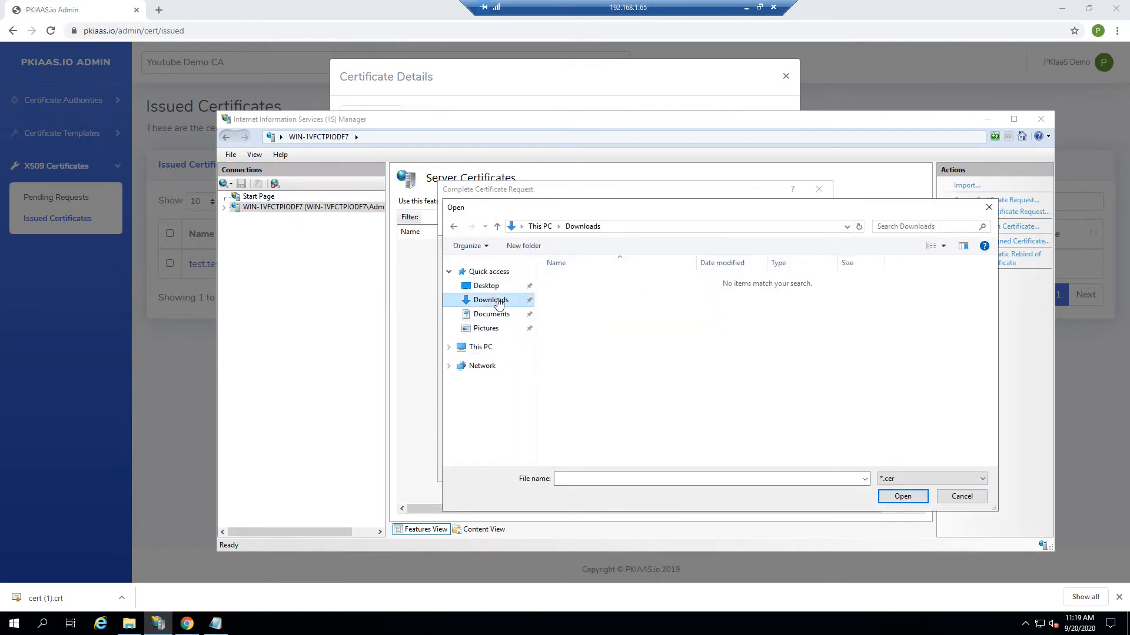
{"action": "left_click", "coordinate": [901, 480]}
{"action": "left_click", "coordinate": [902, 499]}
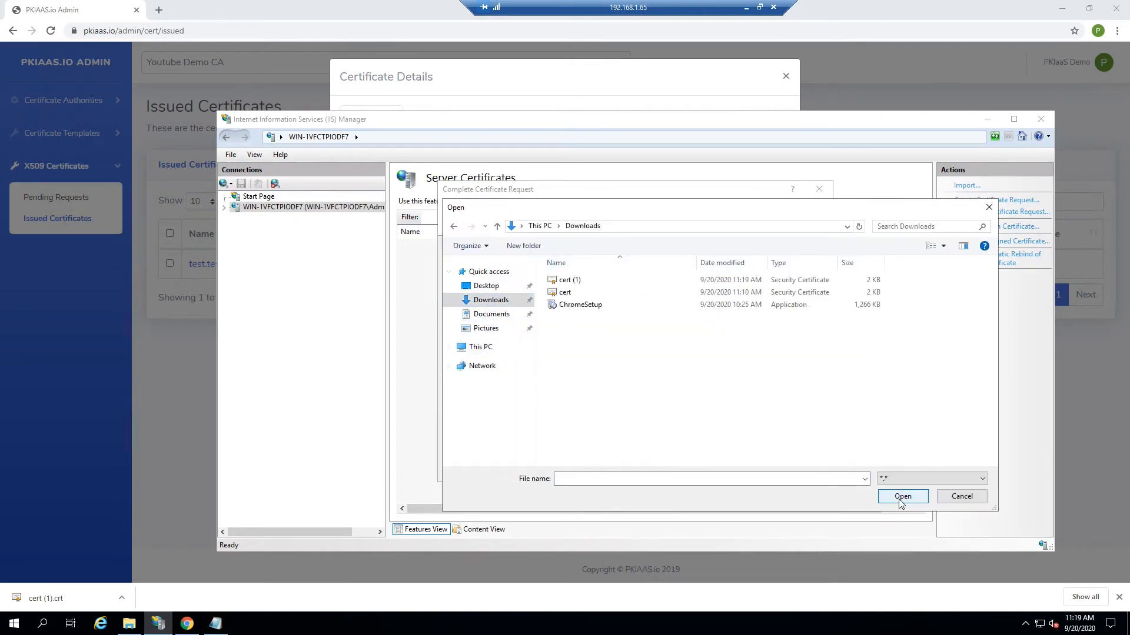
{"action": "left_click", "coordinate": [570, 280]}
{"action": "left_click", "coordinate": [904, 497]}
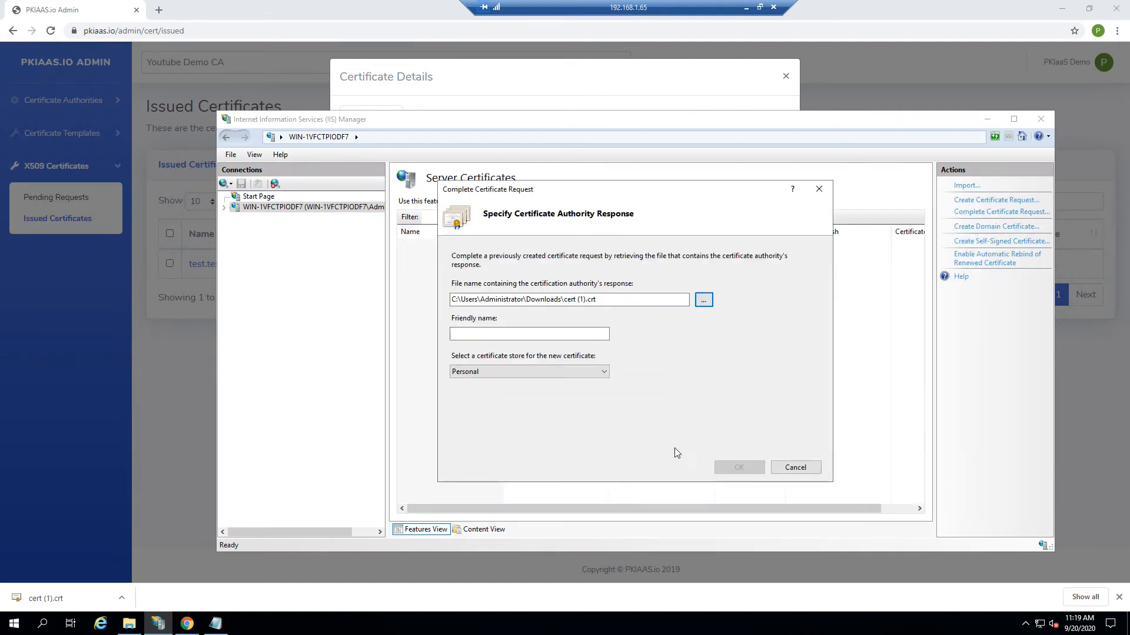
- Give the certificate the friendly name test.testdomain.com and complete the certificate request in the Personal store
{"action": "left_click", "coordinate": [505, 335]}
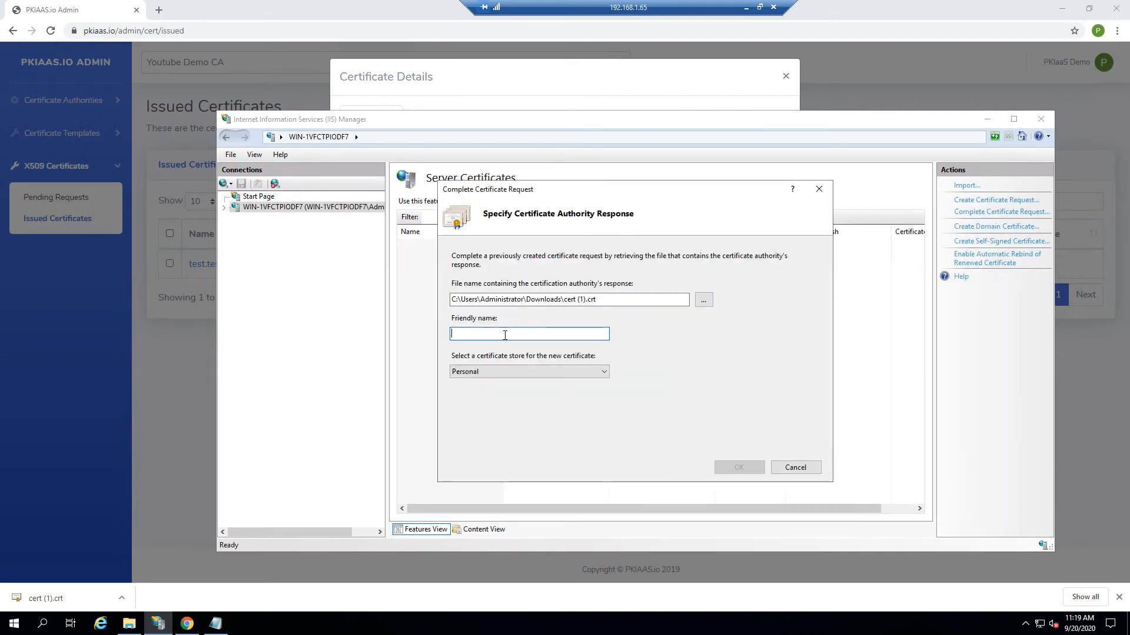
{"action": "type", "text": "test.testdomain.com"}
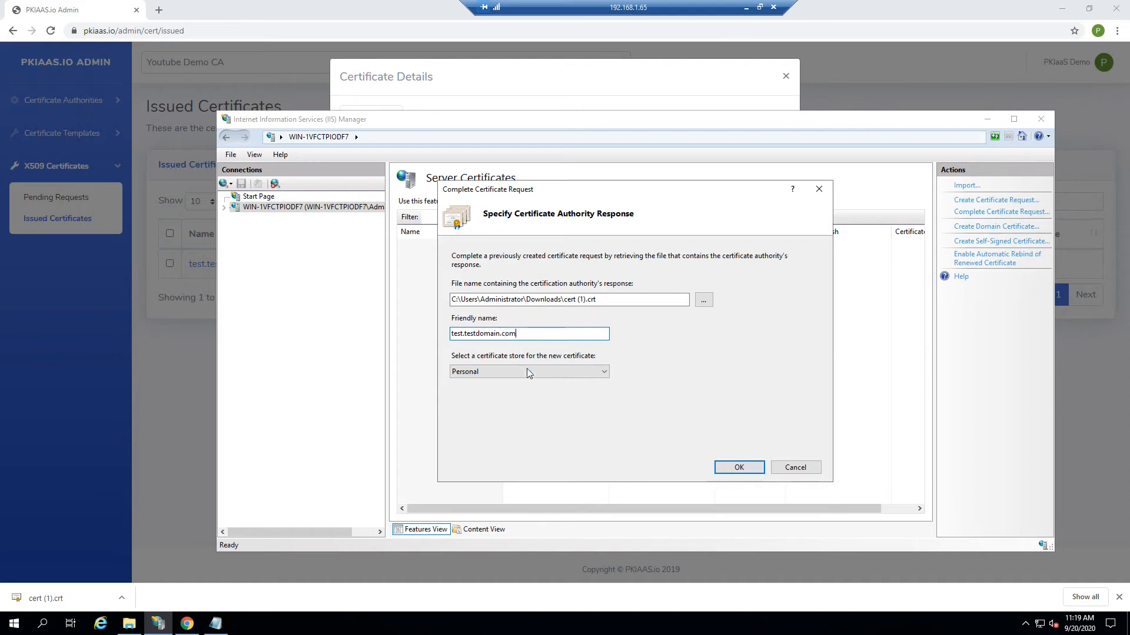
{"action": "left_click", "coordinate": [733, 467]}
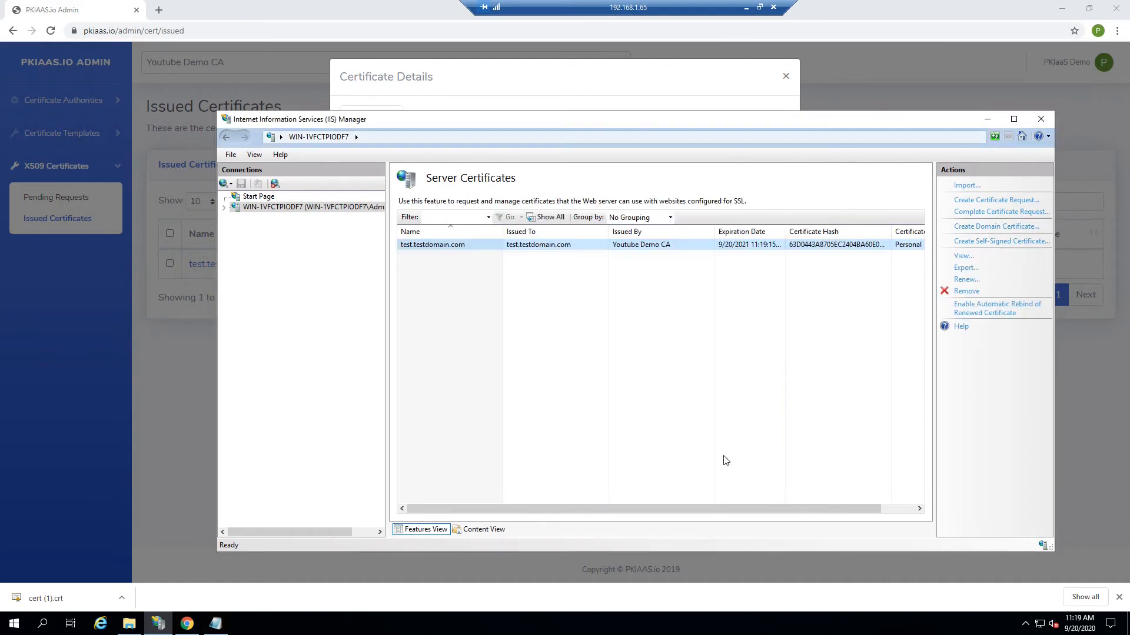
- Expand the server's sites and open the bindings of Default Web Site
{"action": "left_click", "coordinate": [224, 208]}
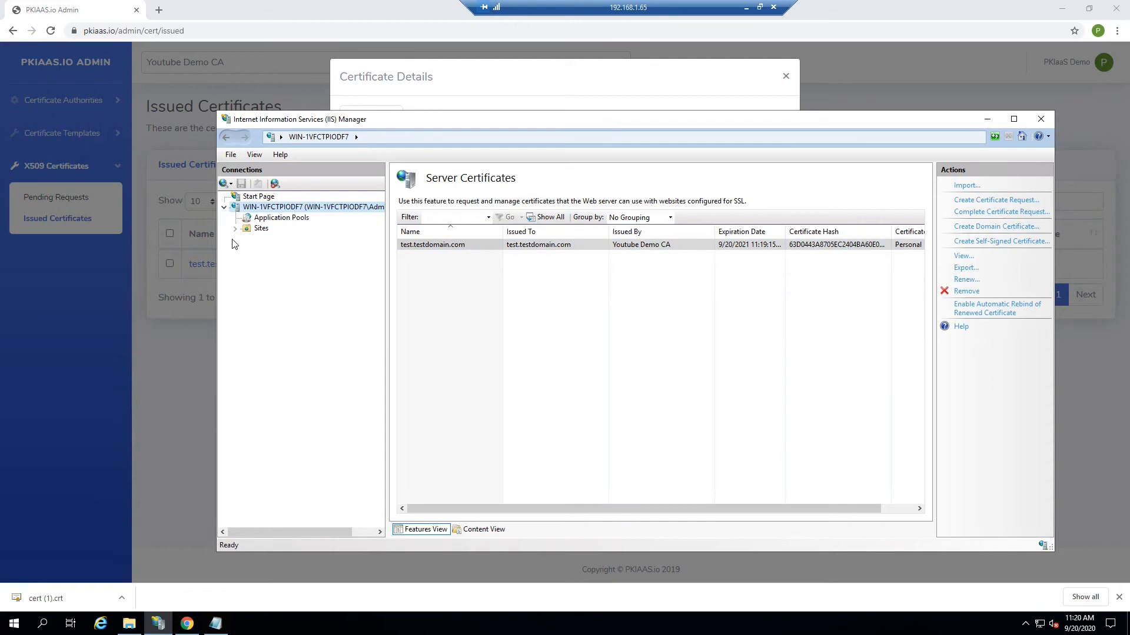
{"action": "left_click", "coordinate": [236, 229]}
{"action": "left_click", "coordinate": [276, 239]}
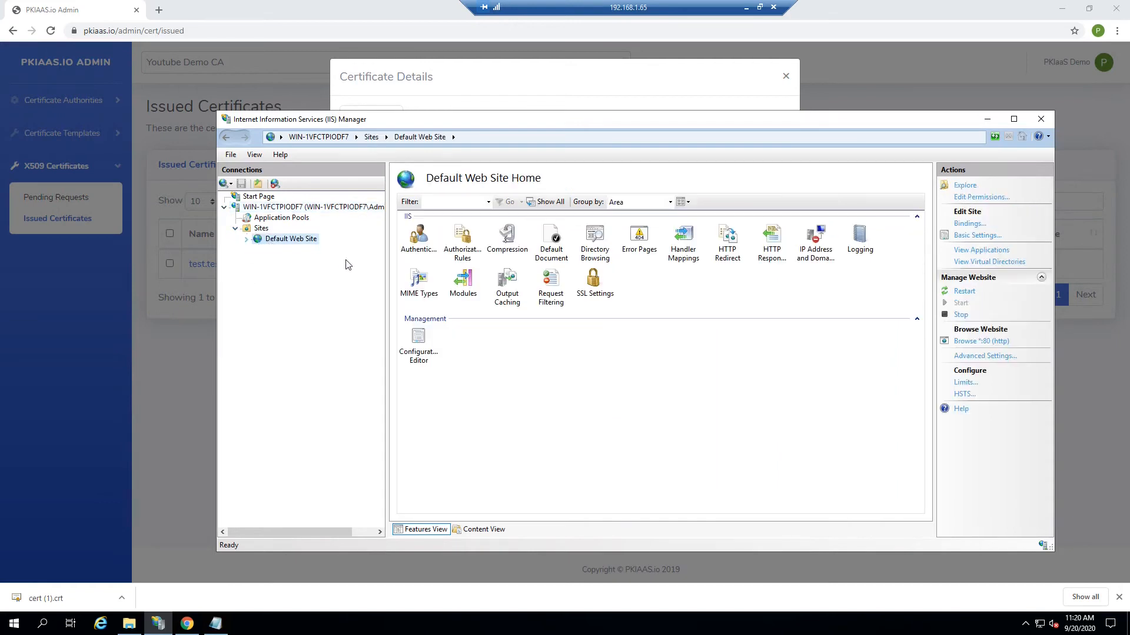
{"action": "right_click", "coordinate": [255, 239]}
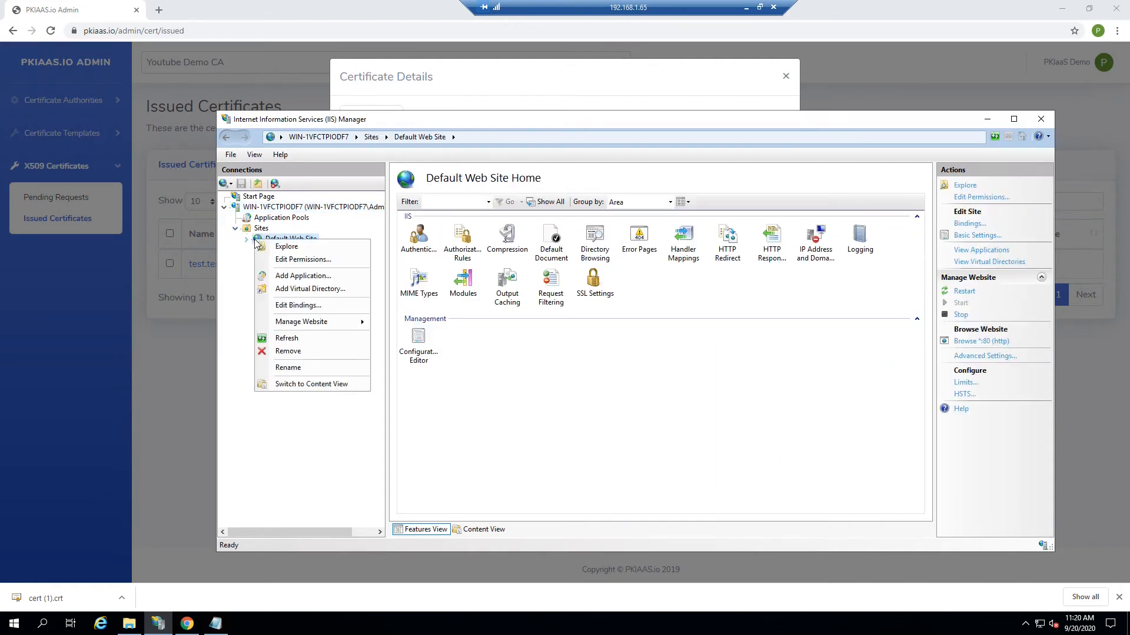
{"action": "left_click", "coordinate": [296, 305]}
- Add an https site binding on port 443 for host name test.testdomain.com, requiring Server Name Indication
{"action": "left_click", "coordinate": [800, 255]}
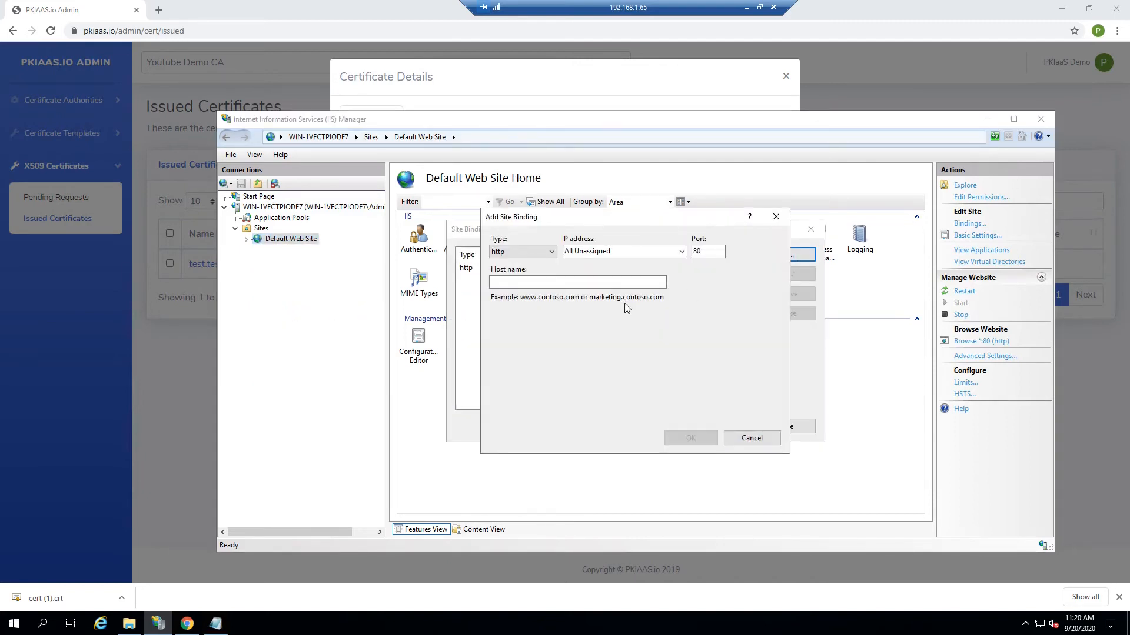
{"action": "left_click", "coordinate": [521, 252]}
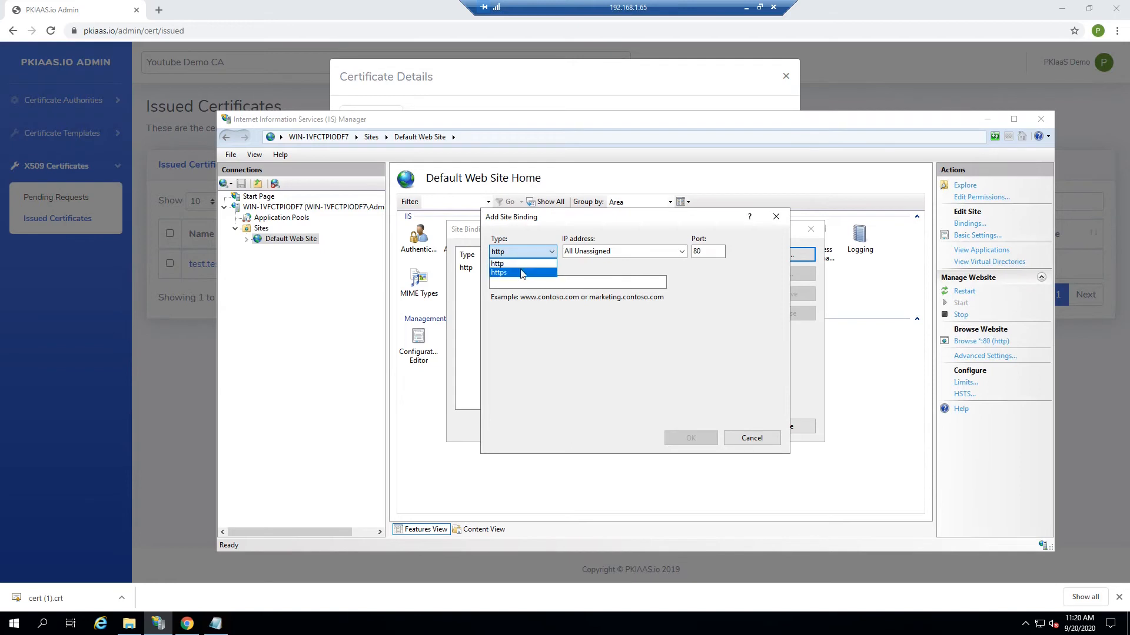
{"action": "left_click", "coordinate": [521, 272]}
{"action": "left_click", "coordinate": [521, 282]}
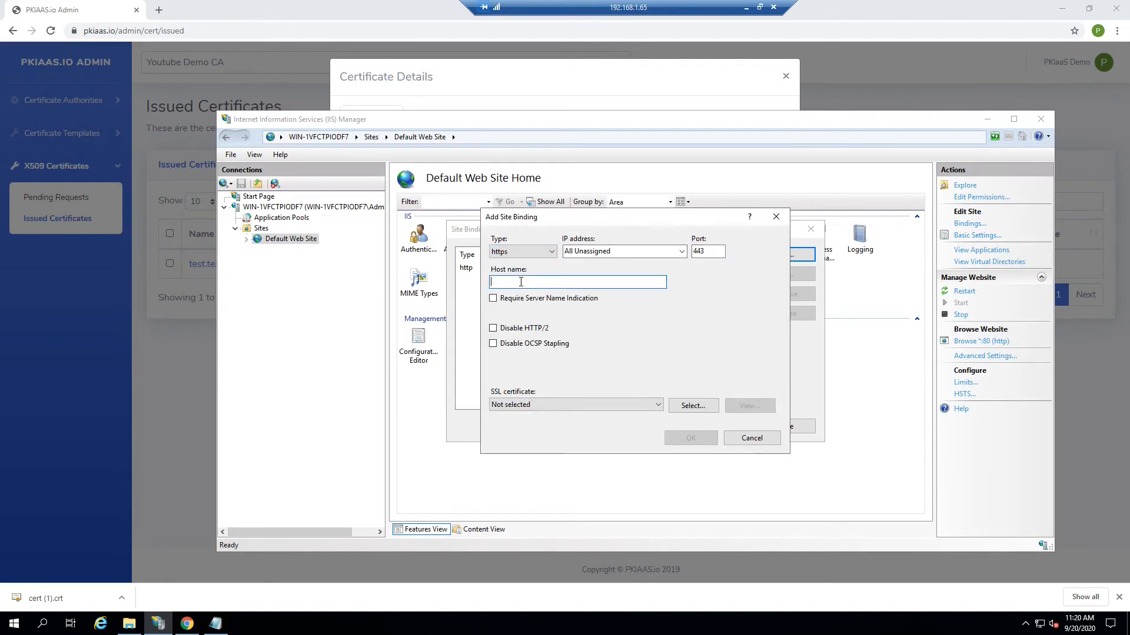
{"action": "type", "text": "test.testdomain.com"}
{"action": "left_click", "coordinate": [532, 300]}
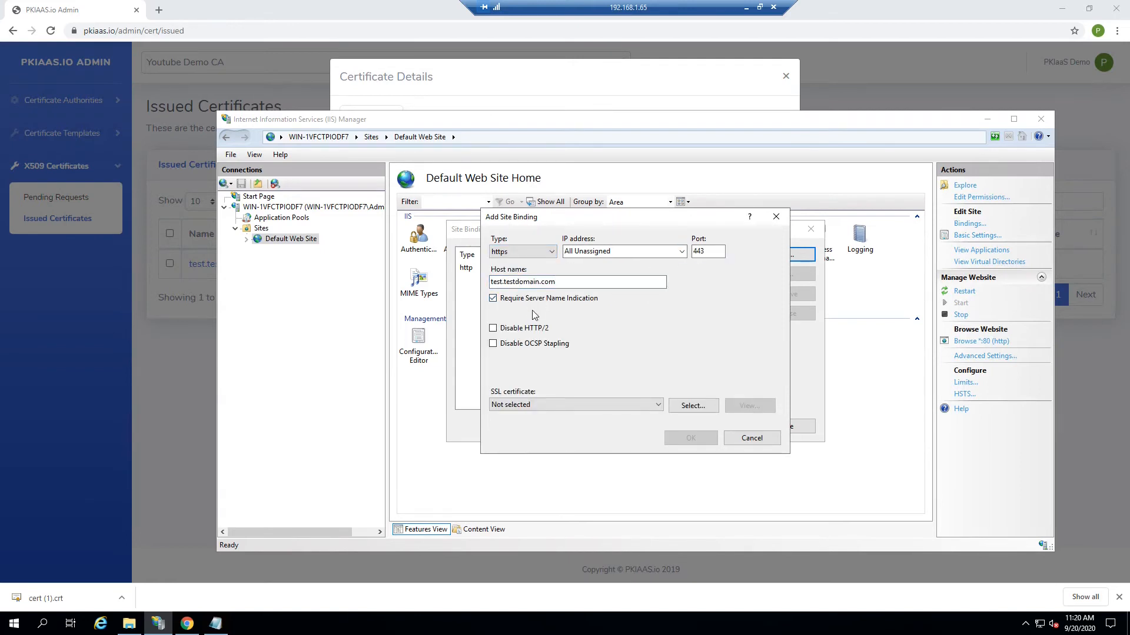
- Assign the newly installed SSL certificate to the https binding, save it and close the site bindings
{"action": "left_click", "coordinate": [587, 405]}
{"action": "left_click", "coordinate": [569, 425]}
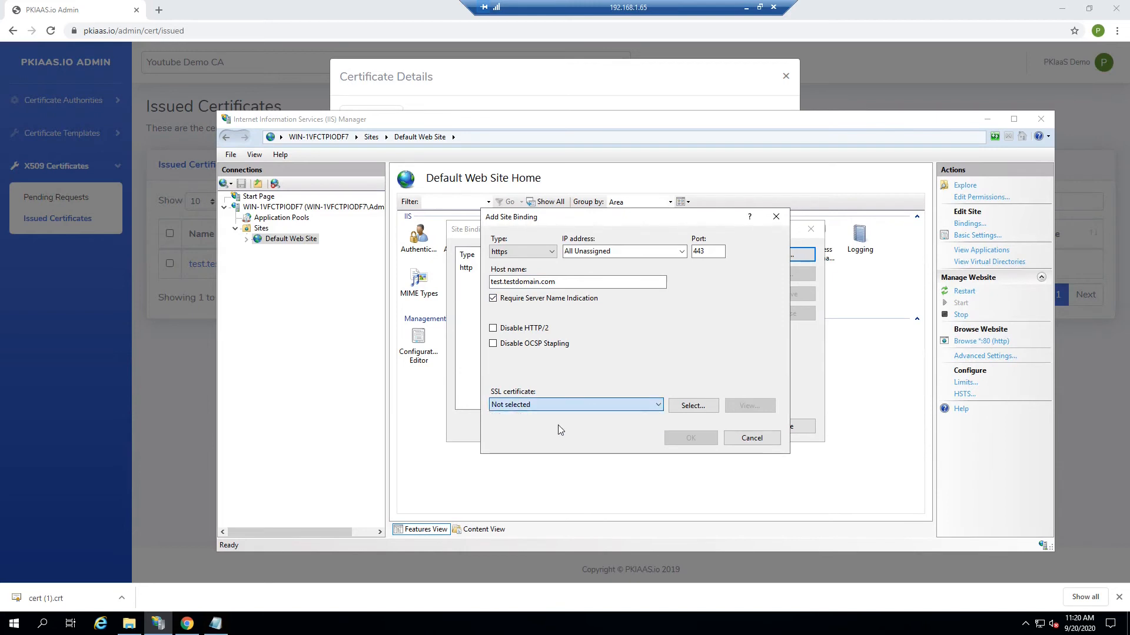
{"action": "left_click", "coordinate": [685, 439]}
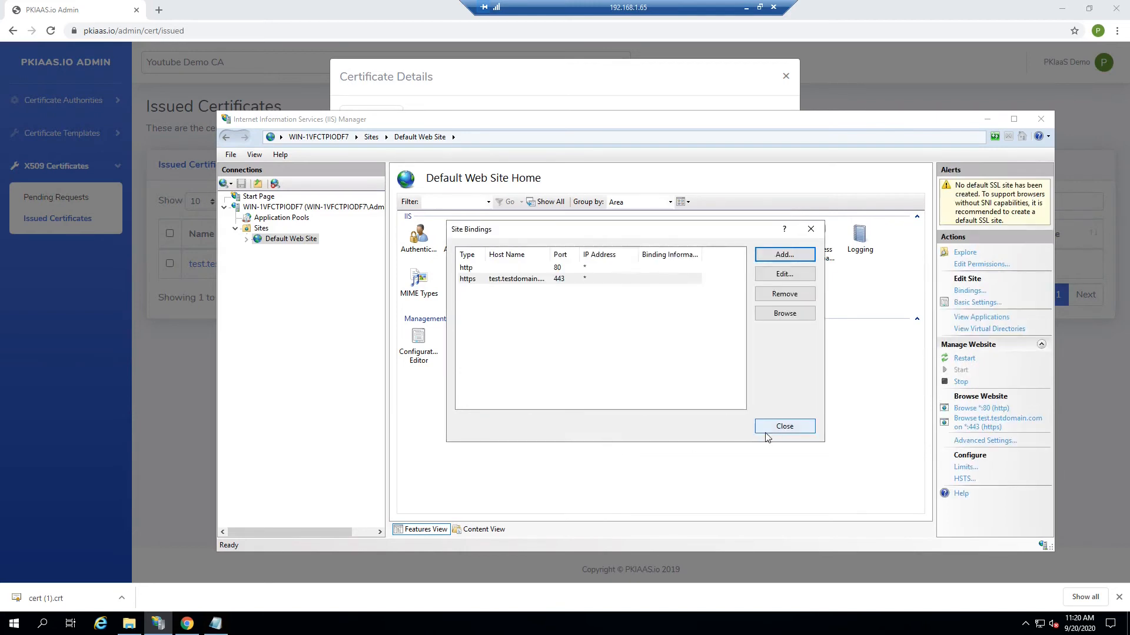
{"action": "left_click", "coordinate": [783, 425]}
{"action": "key", "text": "super+r"}
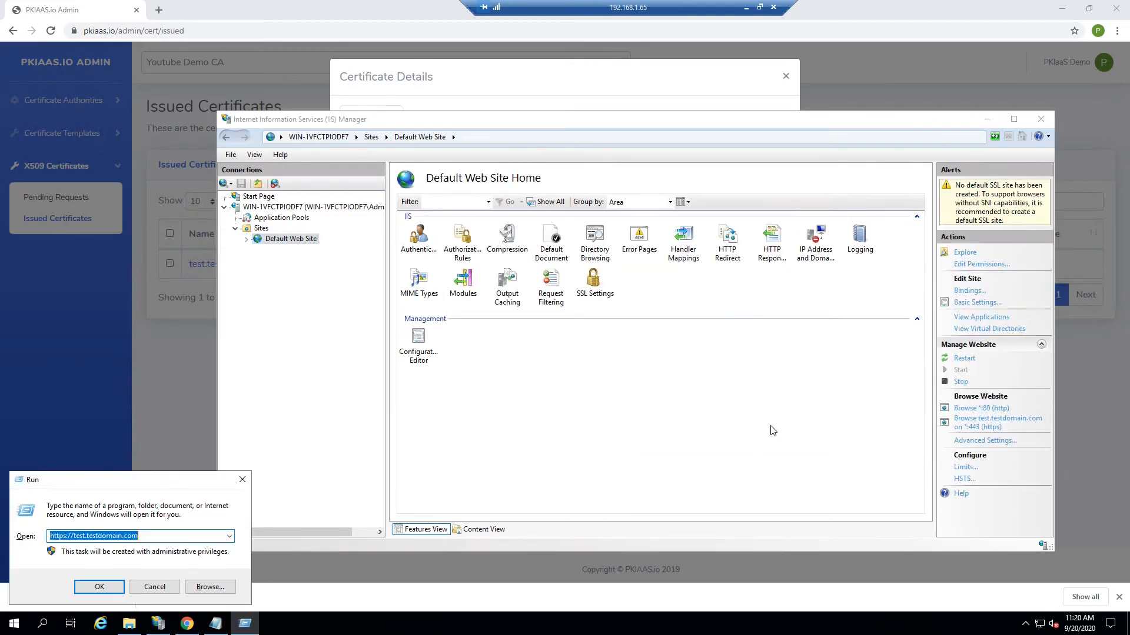
{"action": "key", "text": "Return"}
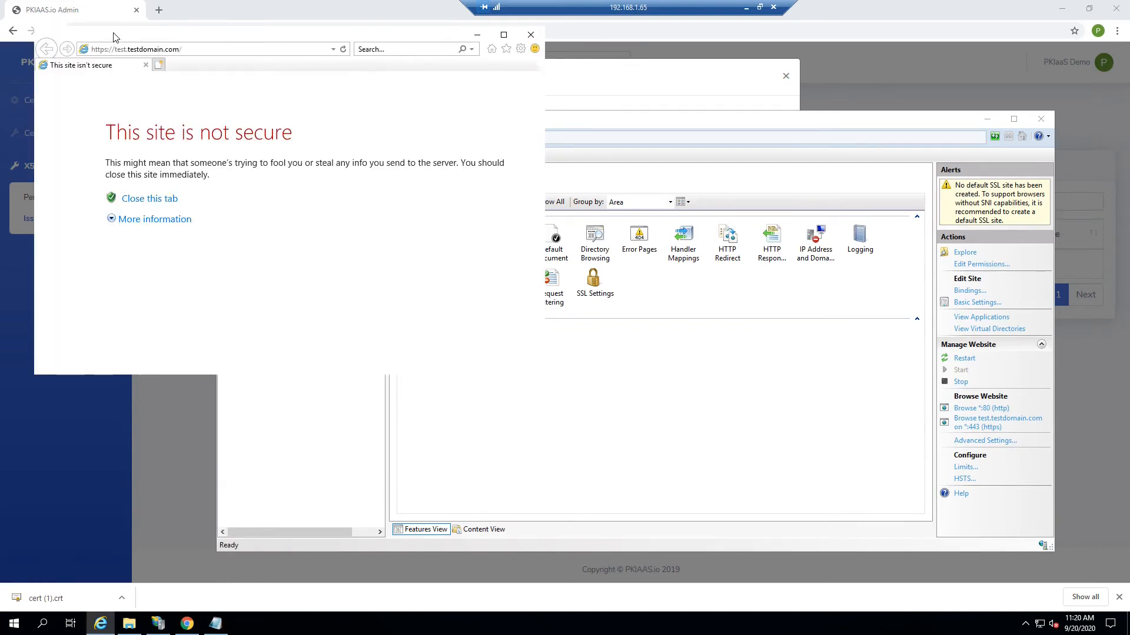
{"action": "left_click_drag", "start_coordinate": [115, 35], "coordinate": [239, 85]}
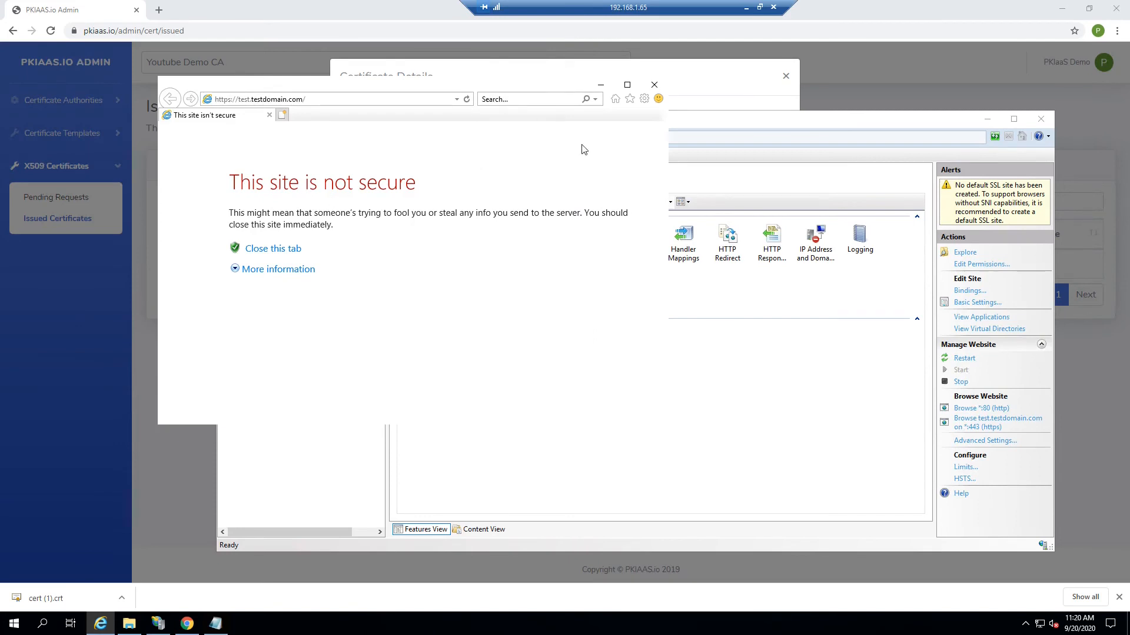
{"action": "left_click_drag", "start_coordinate": [495, 84], "coordinate": [466, 57]}
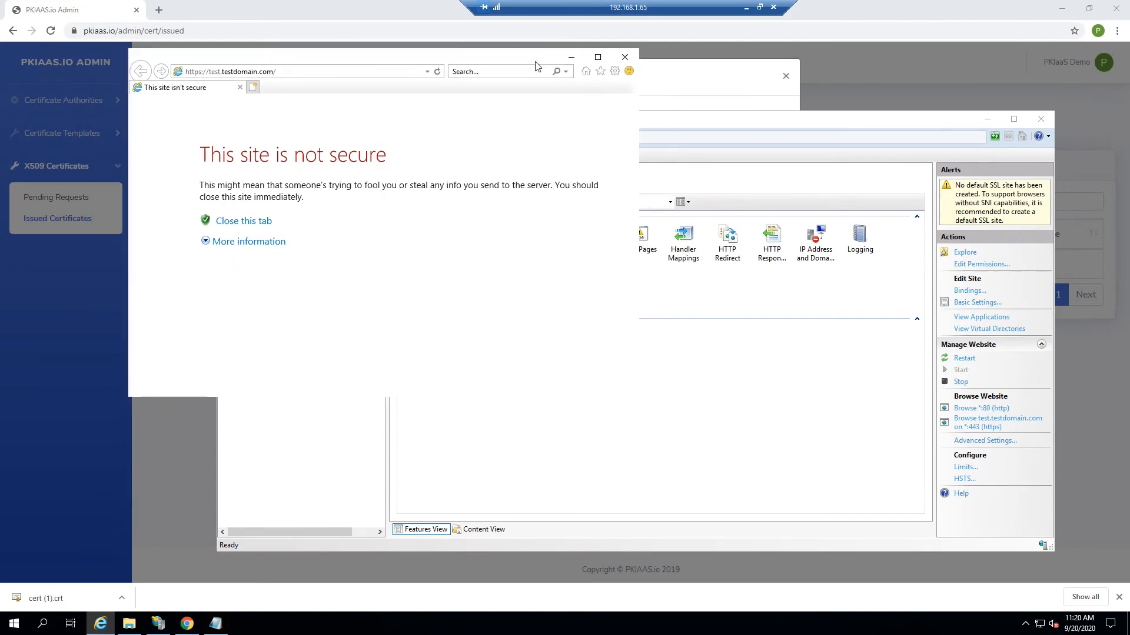
{"action": "left_click", "coordinate": [625, 60]}
- Return to the PKIAAS.io admin site, close the certificate details, and show the CA certificate of Youtube Demo CA
{"action": "left_click", "coordinate": [531, 76]}
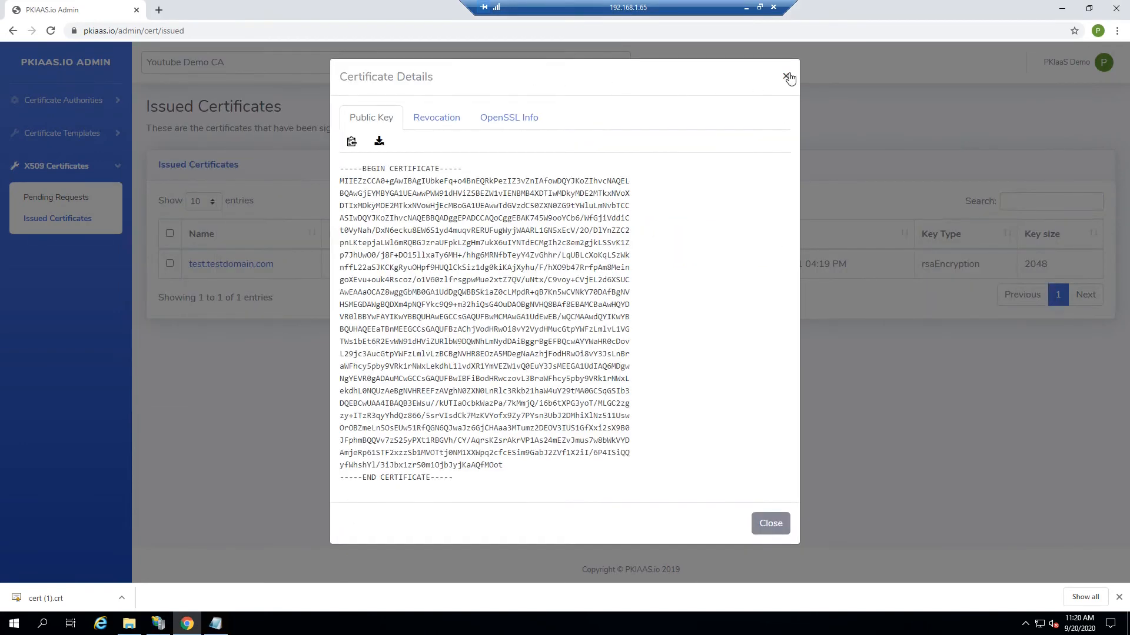
{"action": "left_click", "coordinate": [771, 523]}
{"action": "left_click", "coordinate": [58, 102]}
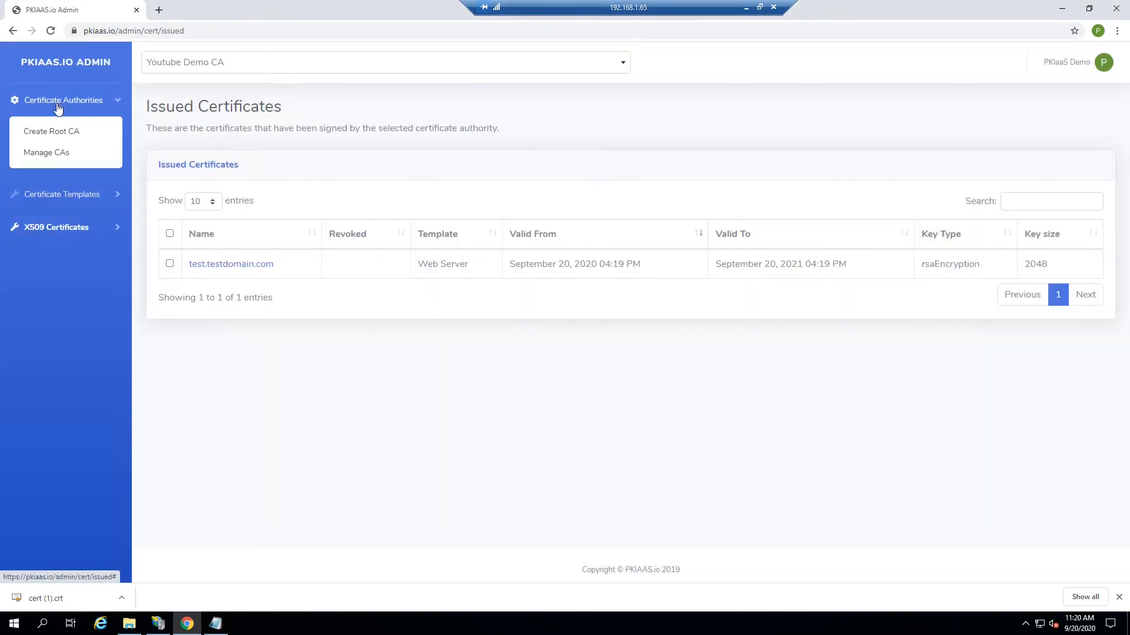
{"action": "left_click", "coordinate": [46, 153]}
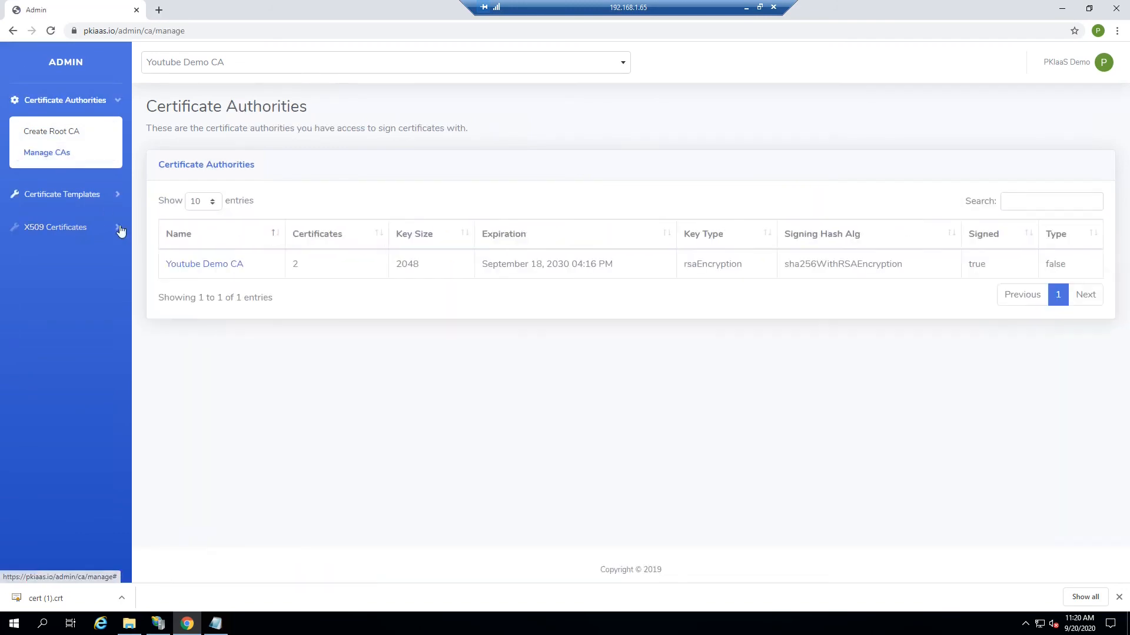
{"action": "left_click", "coordinate": [200, 268]}
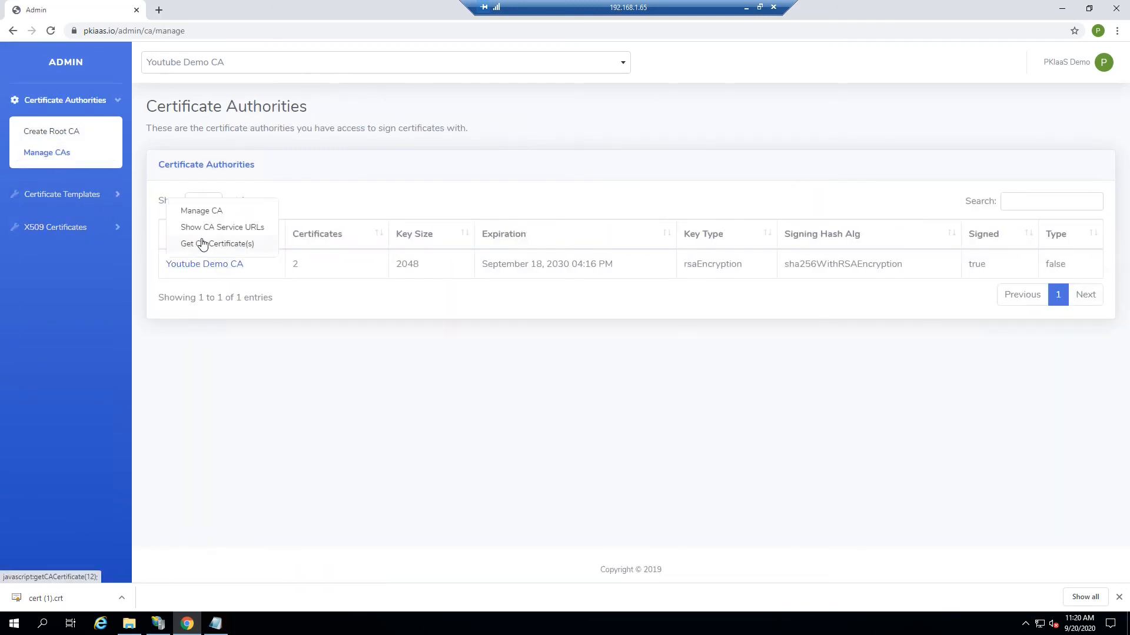
{"action": "left_click", "coordinate": [205, 245]}
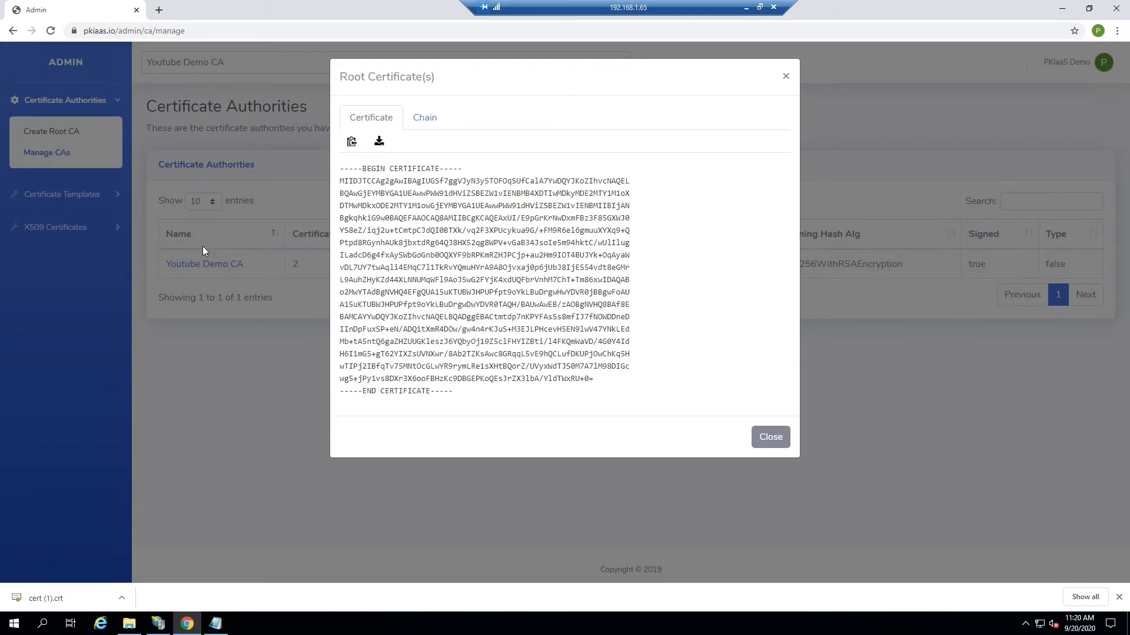
- Download the root certificate, keep the file despite the warning, and show it in its folder
{"action": "left_click", "coordinate": [378, 141]}
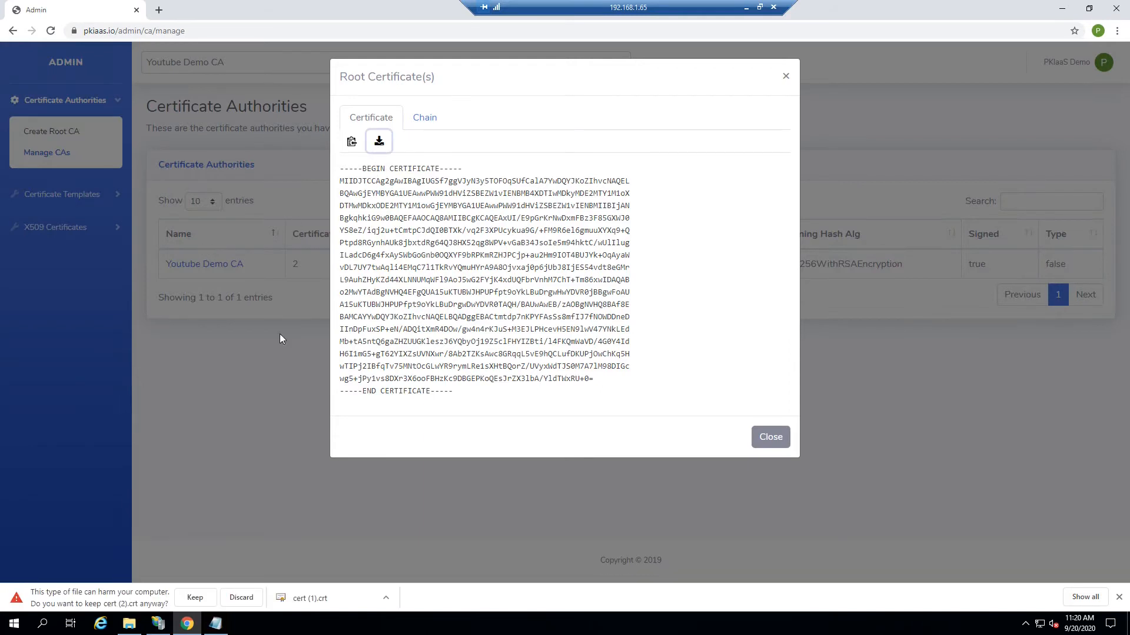
{"action": "left_click", "coordinate": [195, 597]}
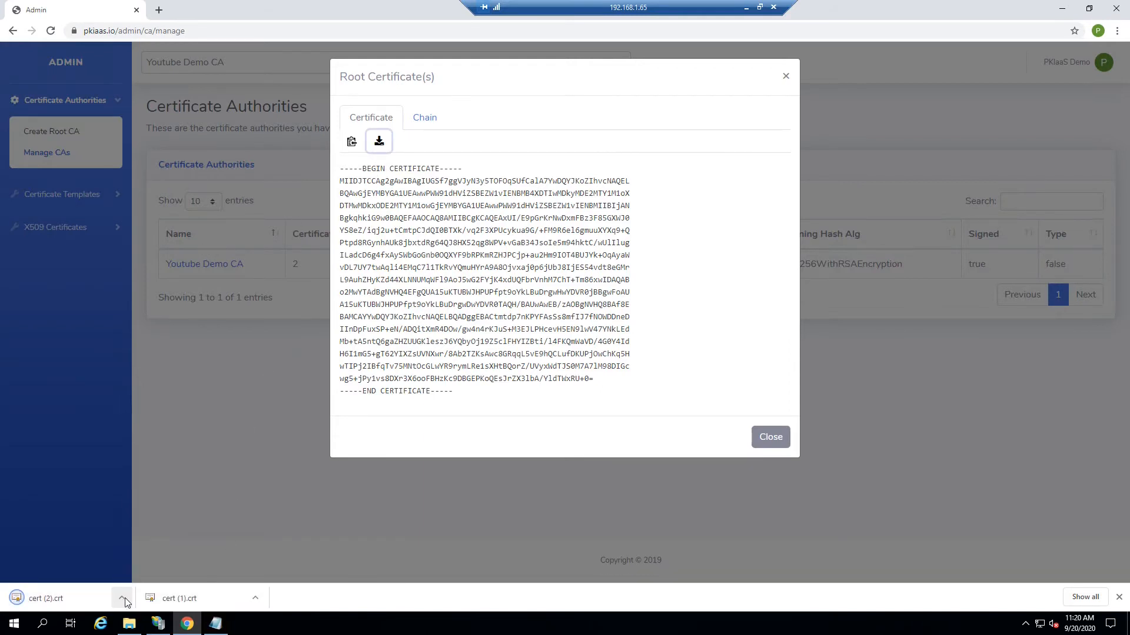
{"action": "left_click", "coordinate": [122, 598]}
{"action": "left_click", "coordinate": [140, 558]}
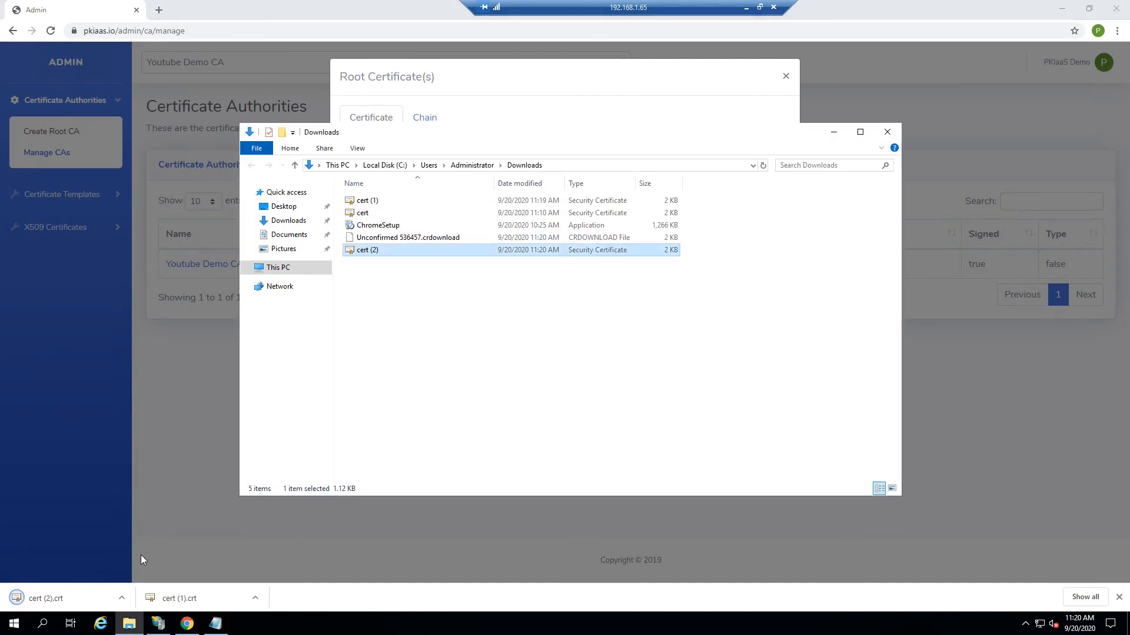
- Open the cert (2) file and start installing the certificate with Local Machine as the store location
{"action": "double_click", "coordinate": [365, 252]}
{"action": "left_click", "coordinate": [599, 323]}
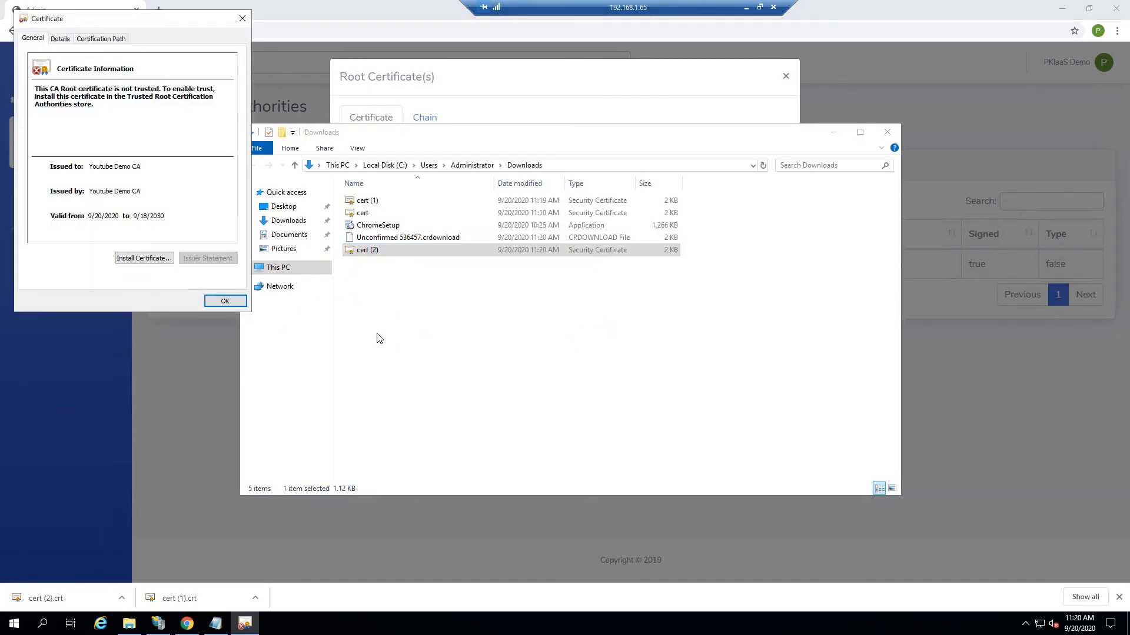
{"action": "left_click_drag", "start_coordinate": [140, 23], "coordinate": [262, 76]}
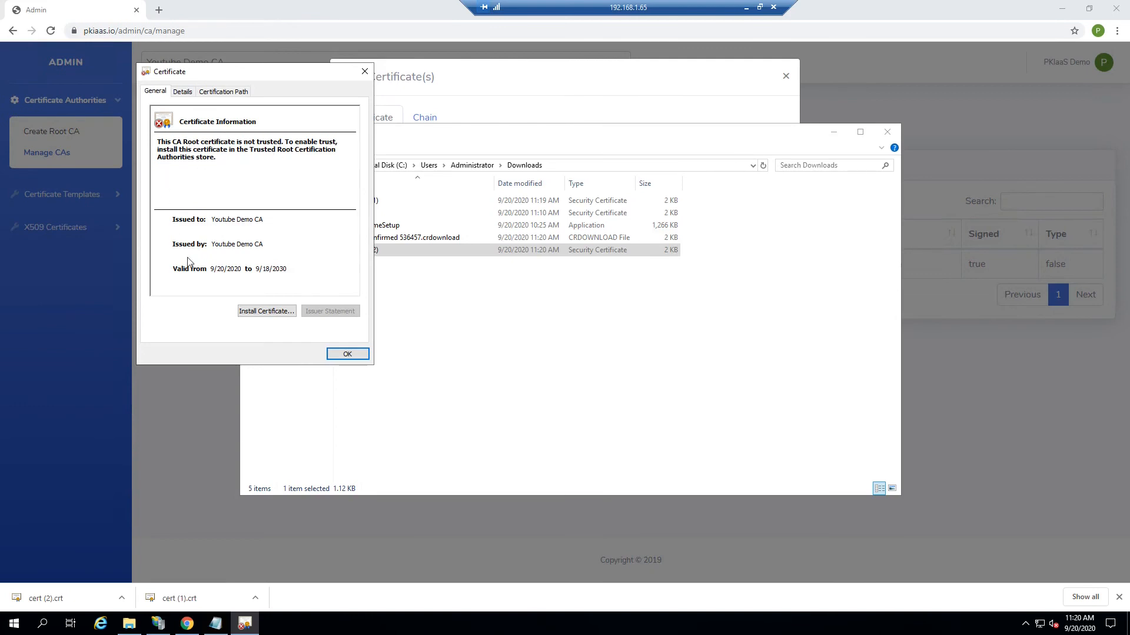
{"action": "left_click", "coordinate": [250, 313]}
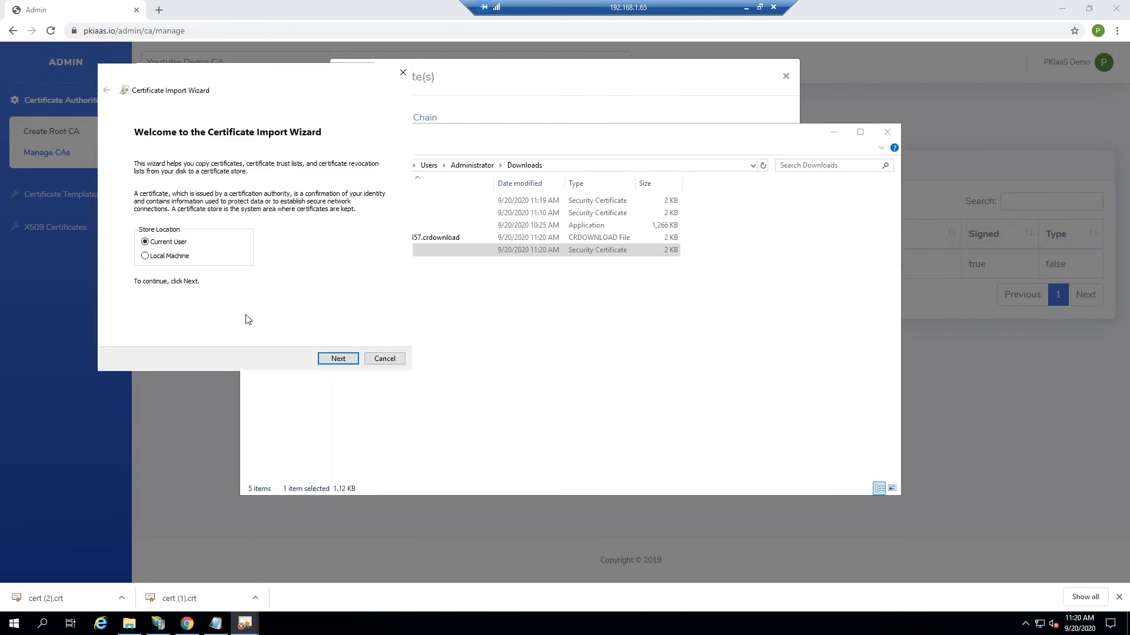
{"action": "left_click", "coordinate": [170, 258]}
{"action": "left_click", "coordinate": [346, 363]}
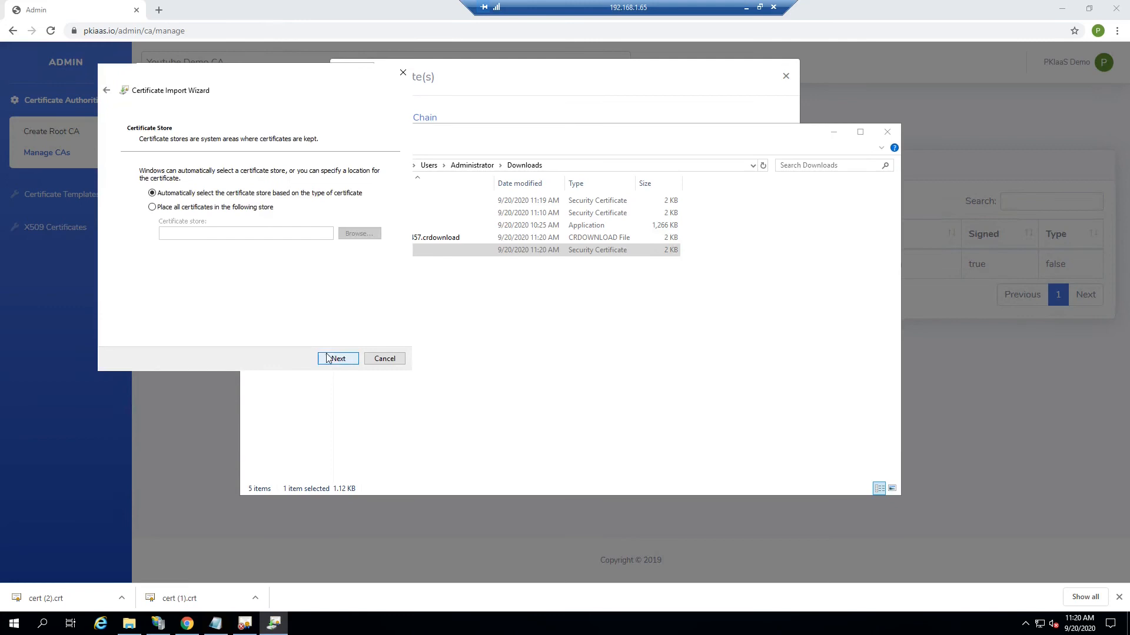
- Place the certificate in the Trusted Root Certification Authorities store, finish the import and close the certificate window
{"action": "left_click", "coordinate": [200, 208]}
{"action": "left_click", "coordinate": [358, 233]}
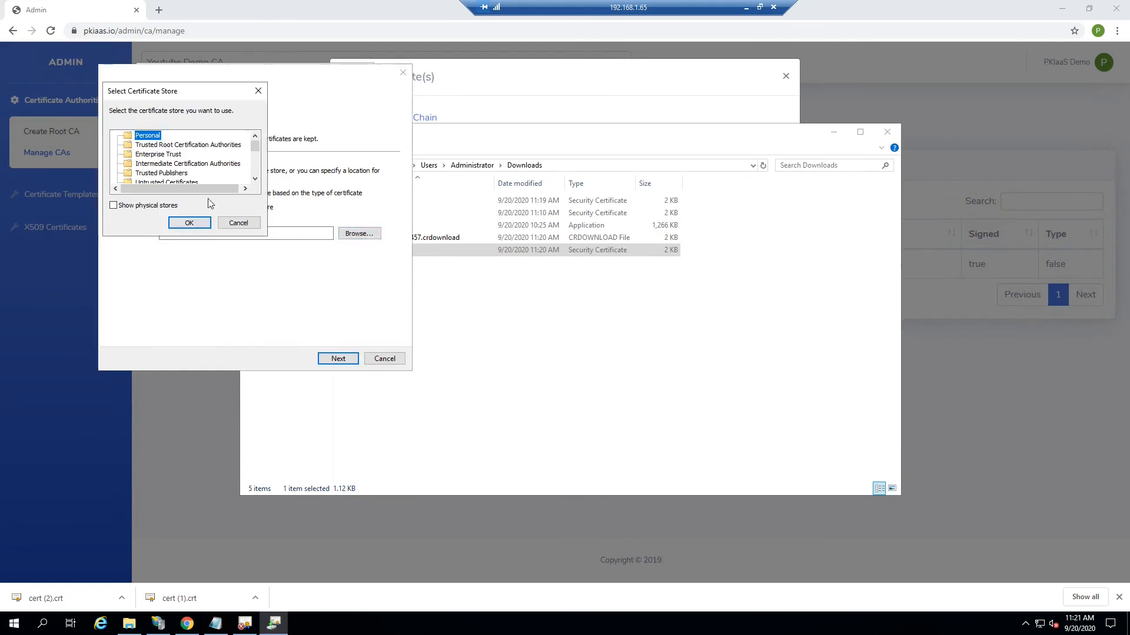
{"action": "left_click", "coordinate": [172, 145]}
{"action": "left_click", "coordinate": [189, 223]}
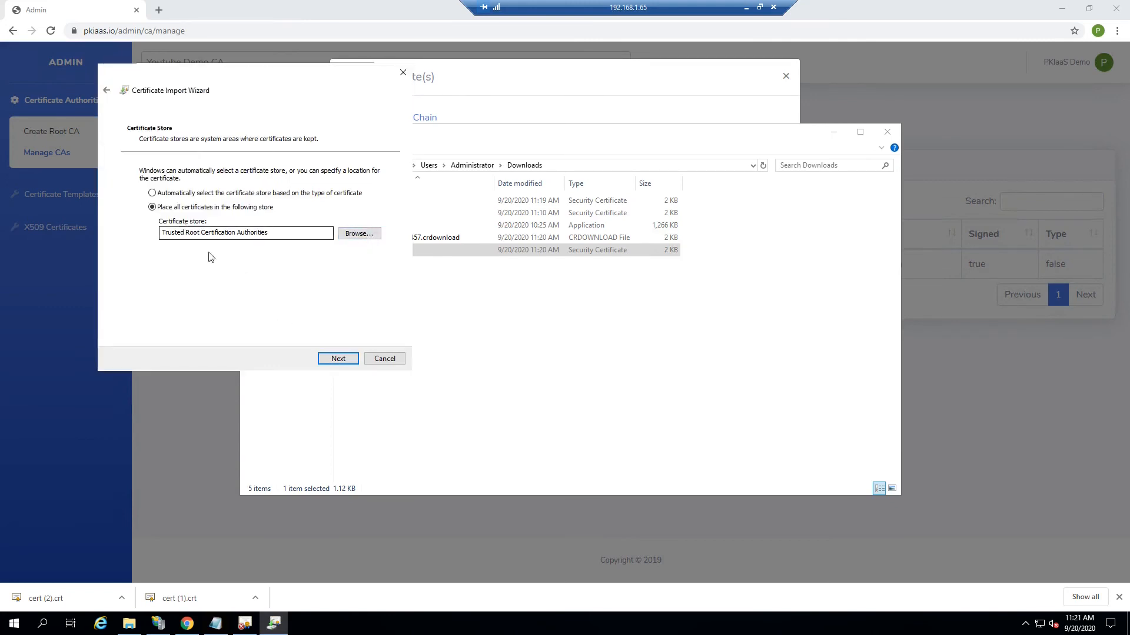
{"action": "left_click", "coordinate": [338, 359]}
{"action": "left_click", "coordinate": [337, 358]}
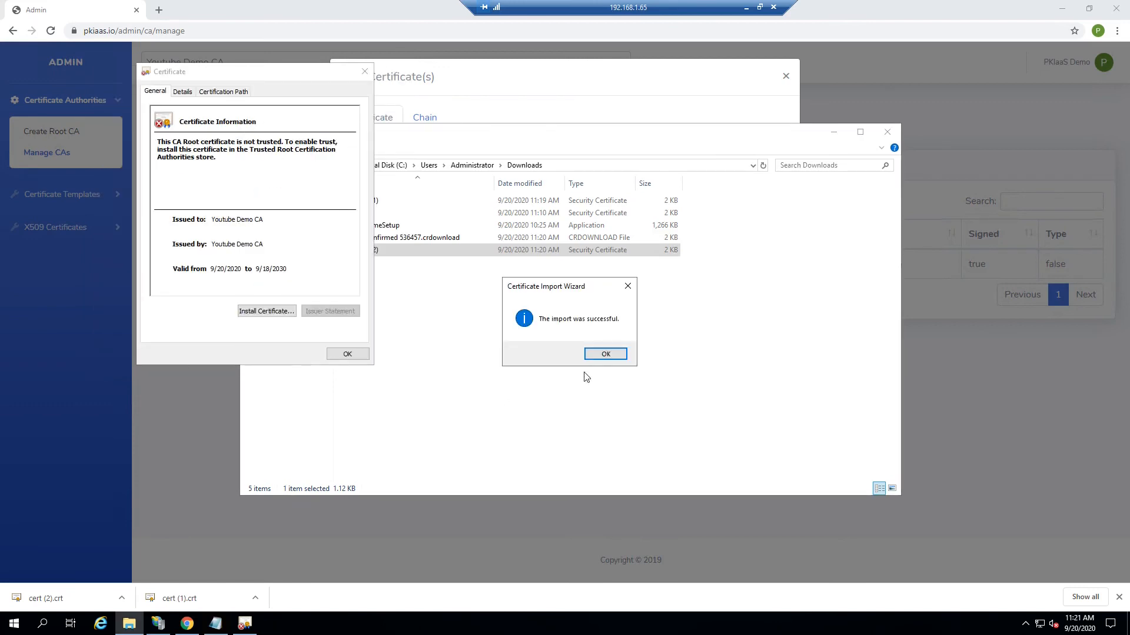
{"action": "left_click", "coordinate": [590, 357]}
{"action": "left_click", "coordinate": [347, 354]}
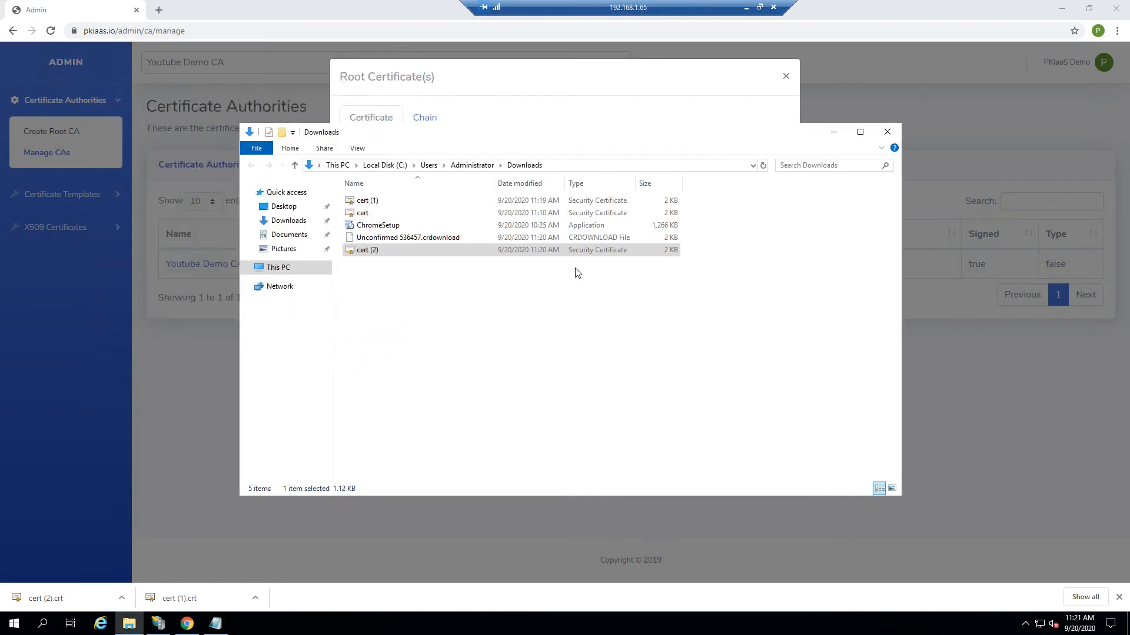
{"action": "key", "text": "super+r"}
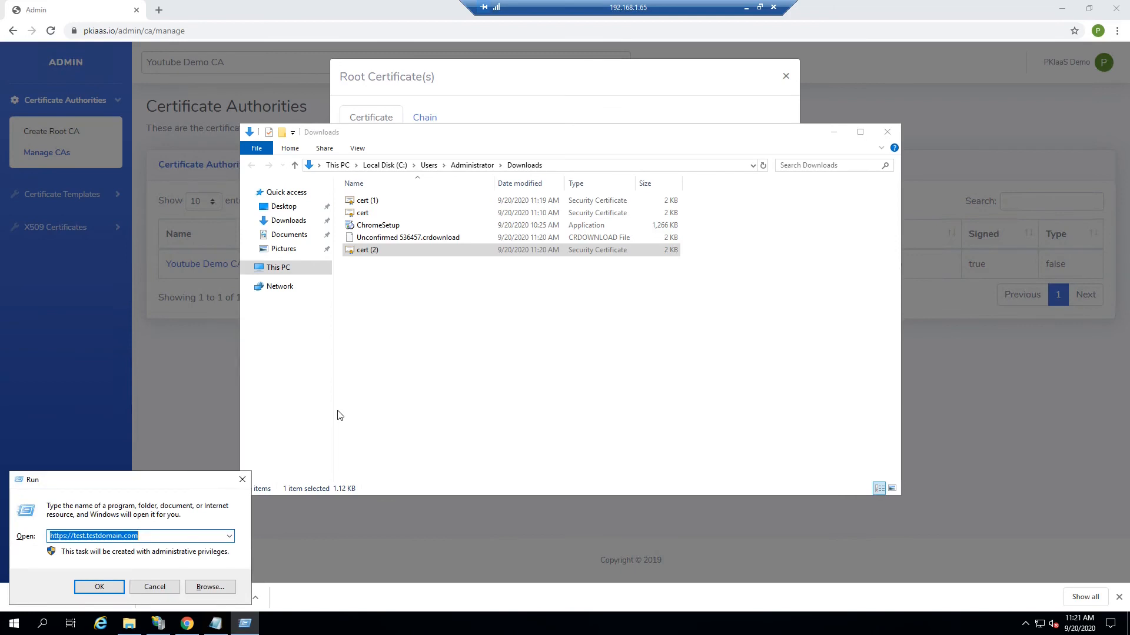
{"action": "key", "text": "Return"}
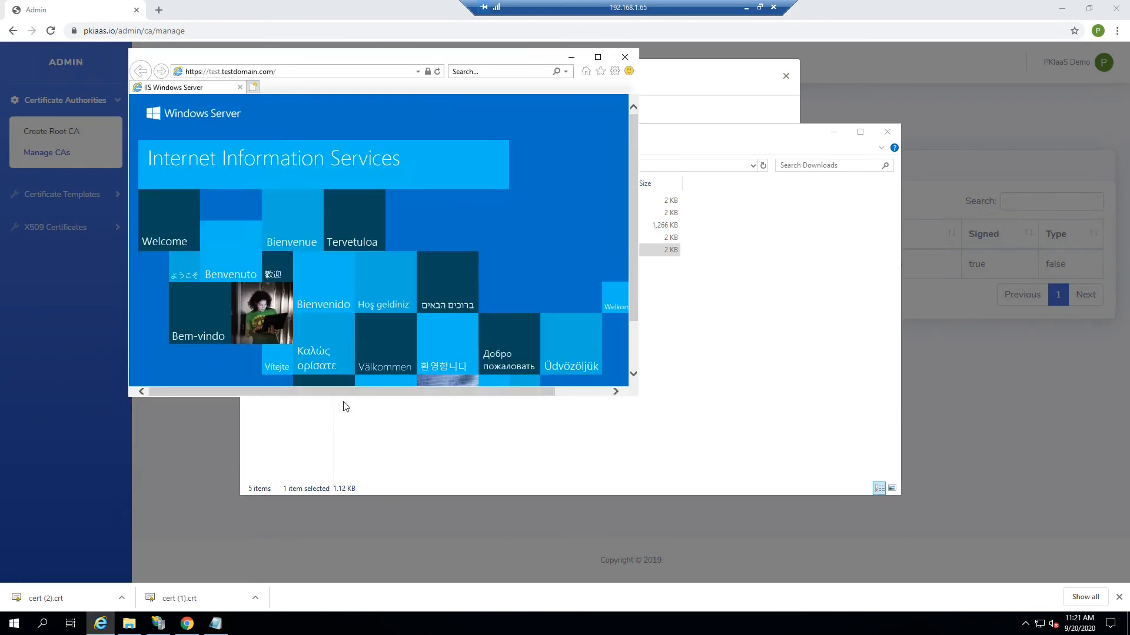
{"action": "left_click", "coordinate": [598, 57]}
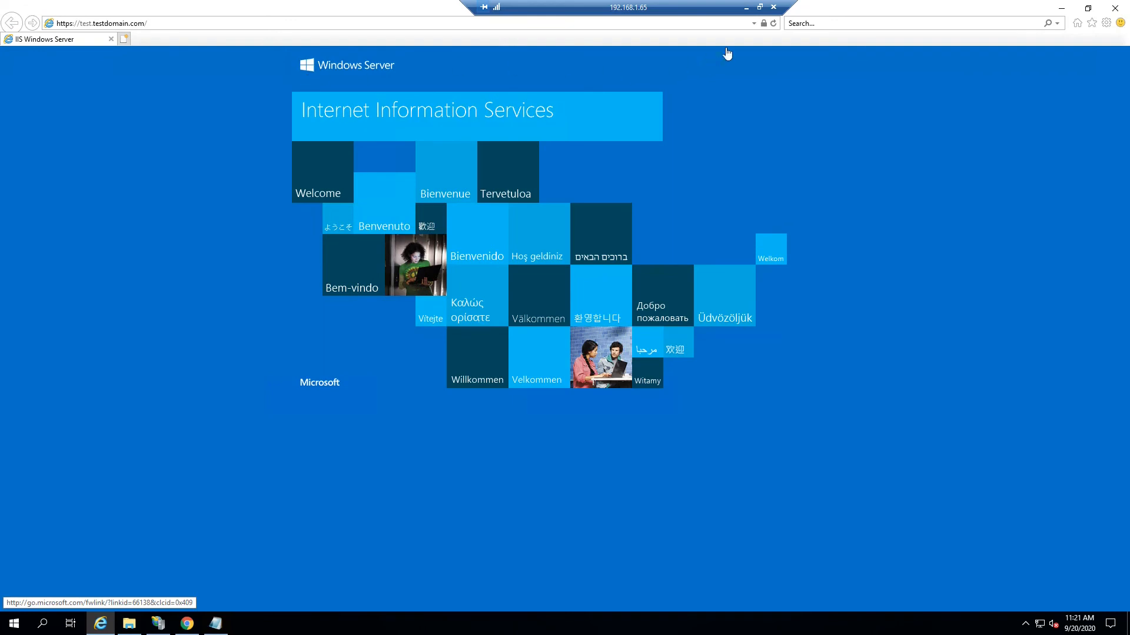
- View the site's certificate, examine its issuer and certification path, close it and restore the browser window's size
{"action": "left_click", "coordinate": [763, 23]}
{"action": "left_click", "coordinate": [677, 145]}
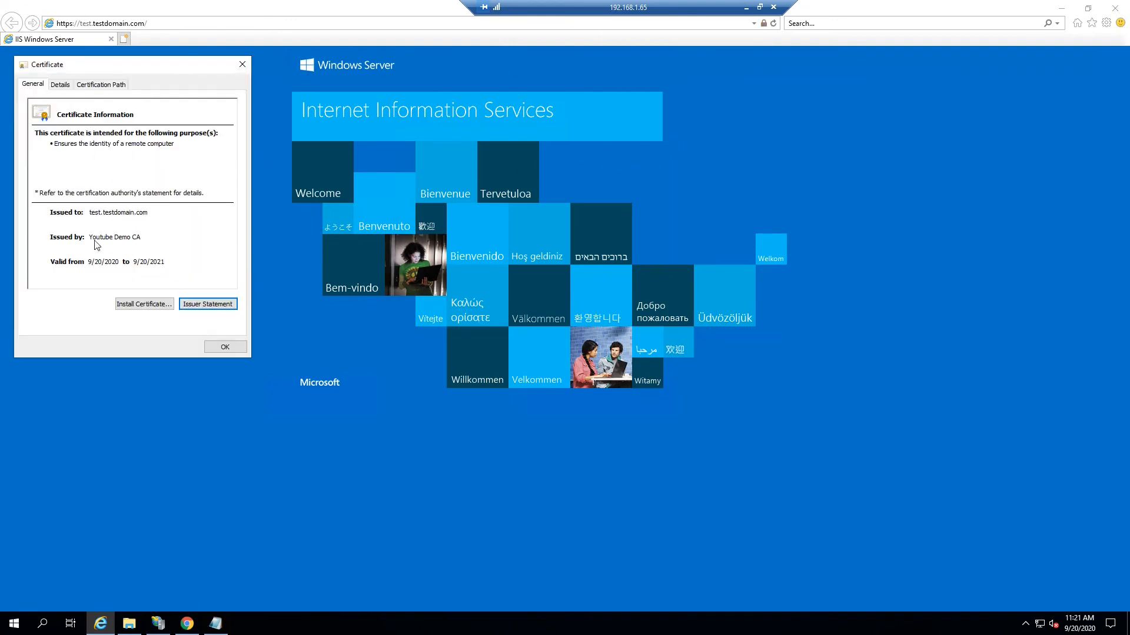
{"action": "left_click", "coordinate": [92, 237]}
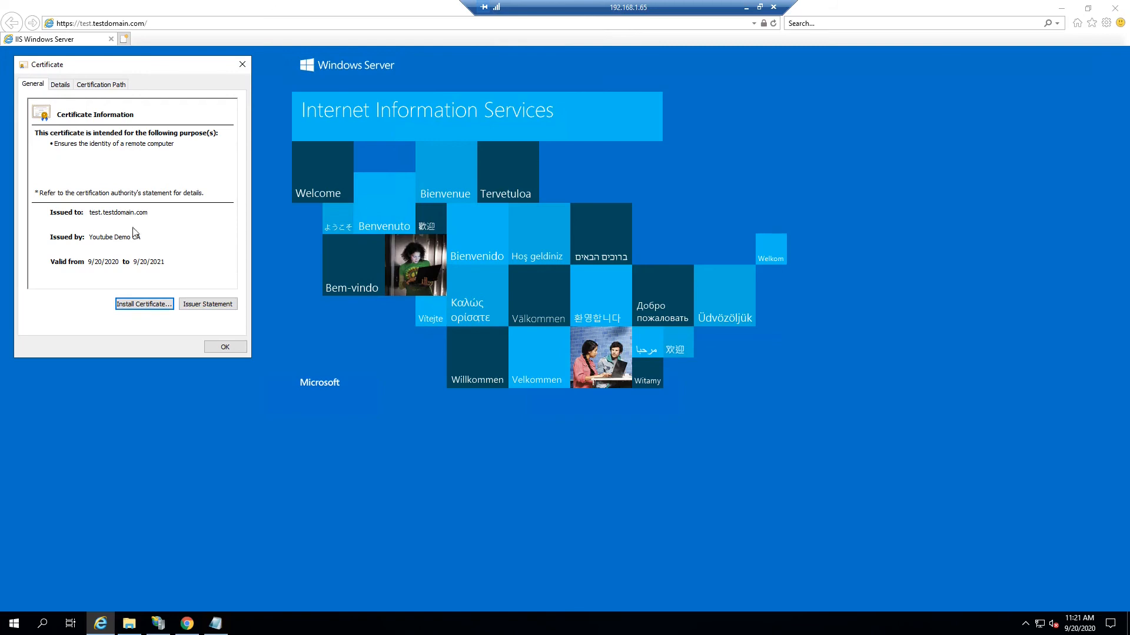
{"action": "left_click", "coordinate": [98, 86]}
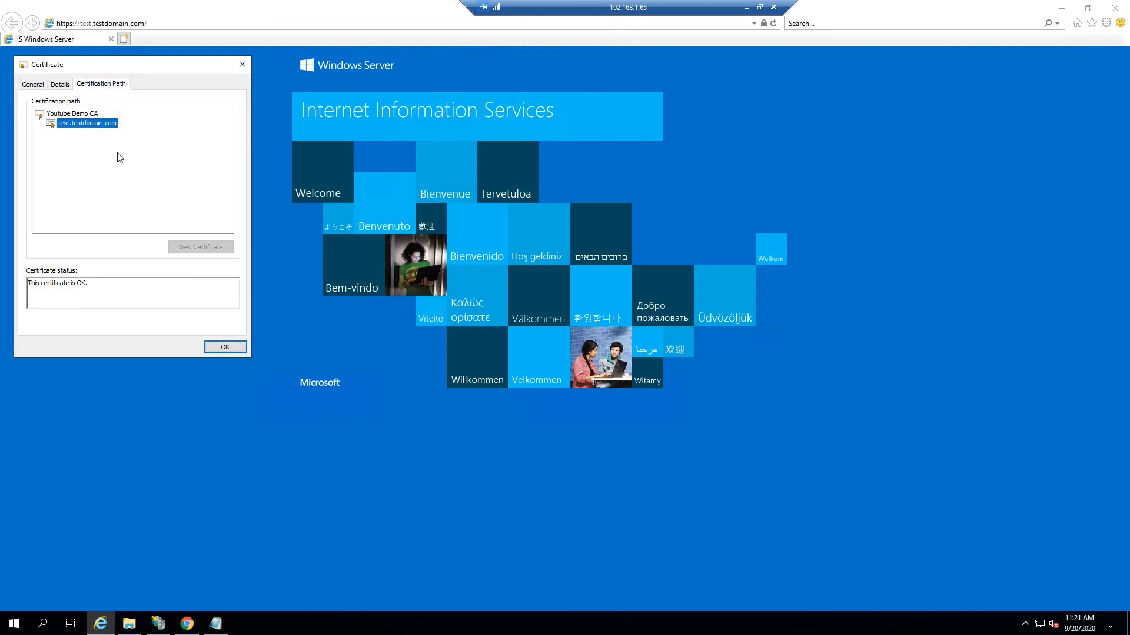
{"action": "left_click", "coordinate": [66, 114]}
{"action": "left_click", "coordinate": [228, 348]}
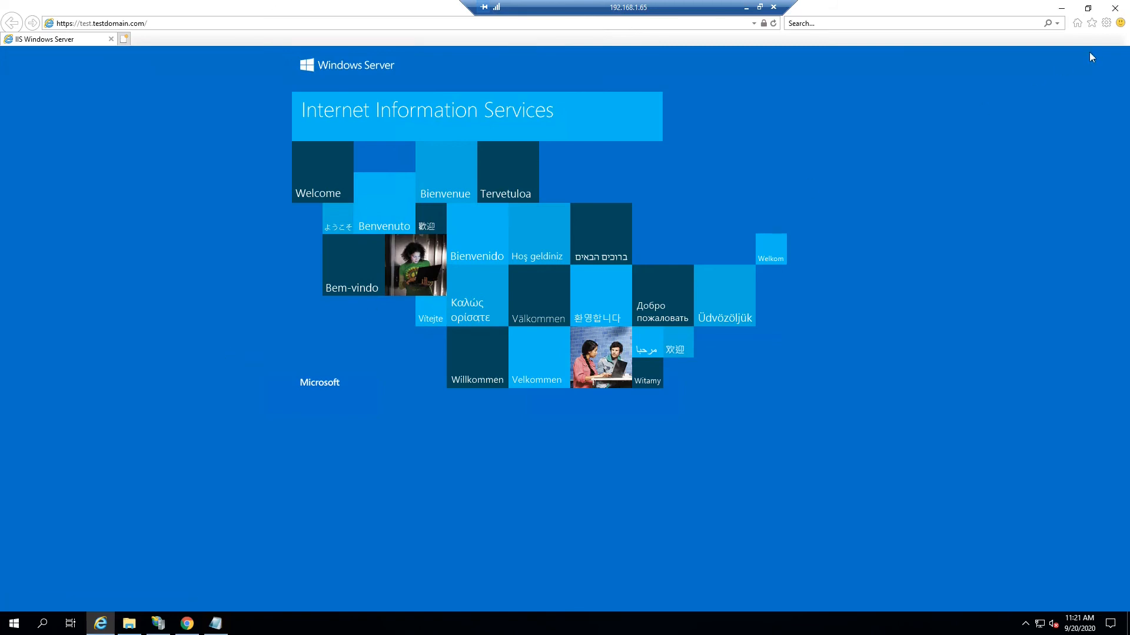
{"action": "left_click", "coordinate": [1088, 8]}
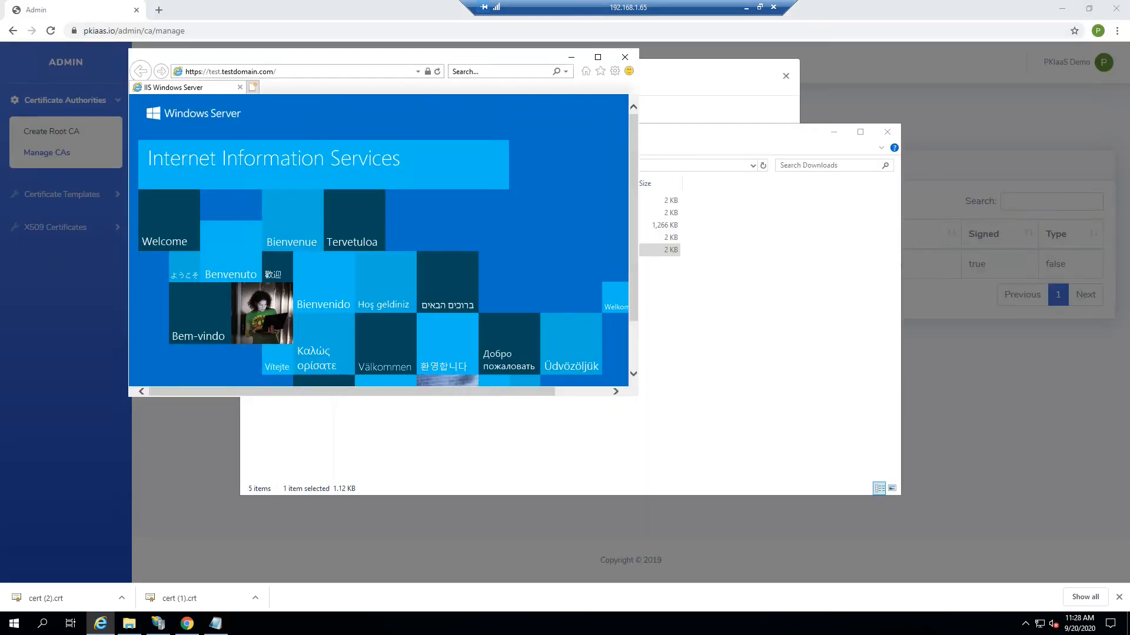